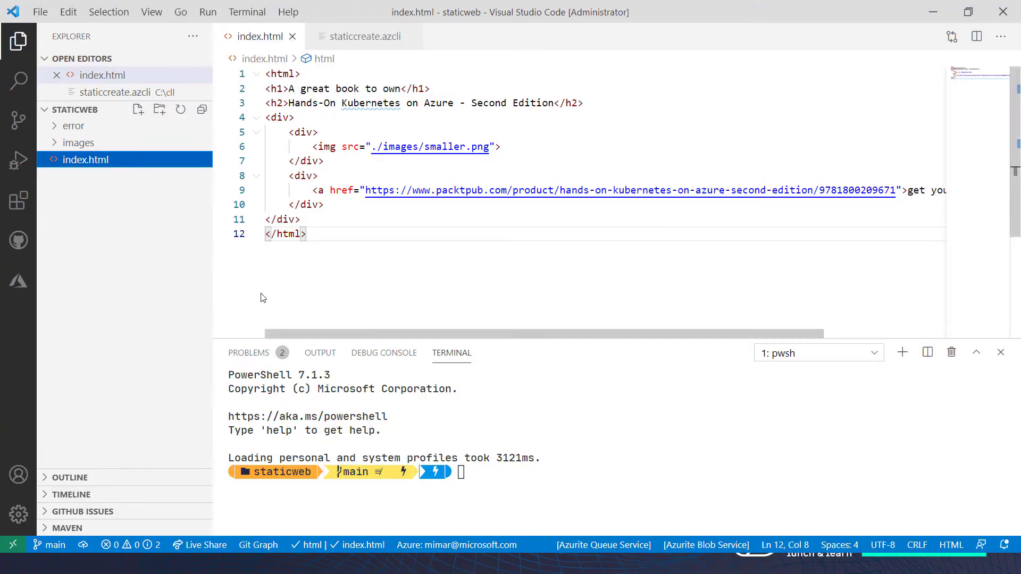
mouse_move(287, 218)
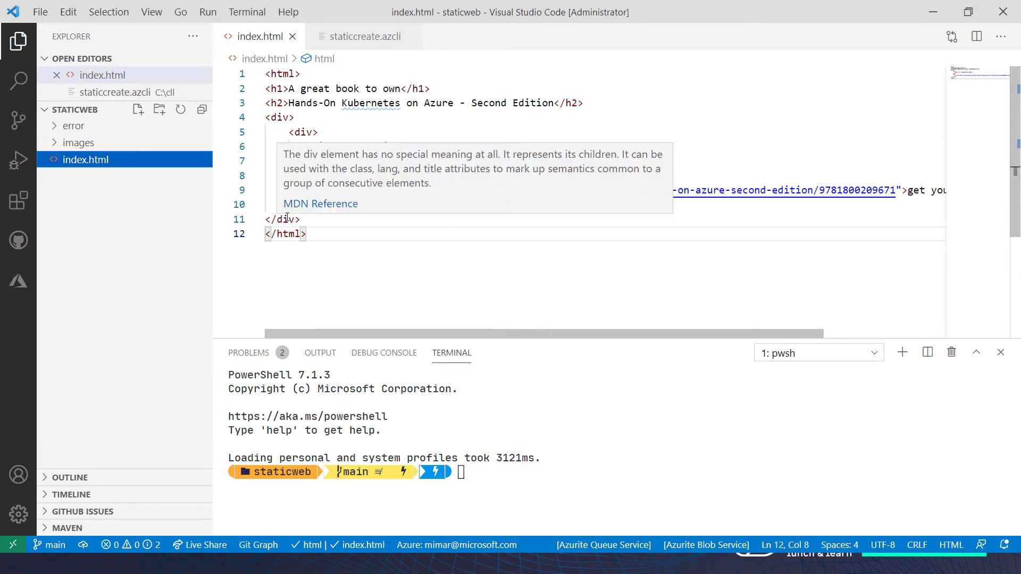
key("alt+Tab")
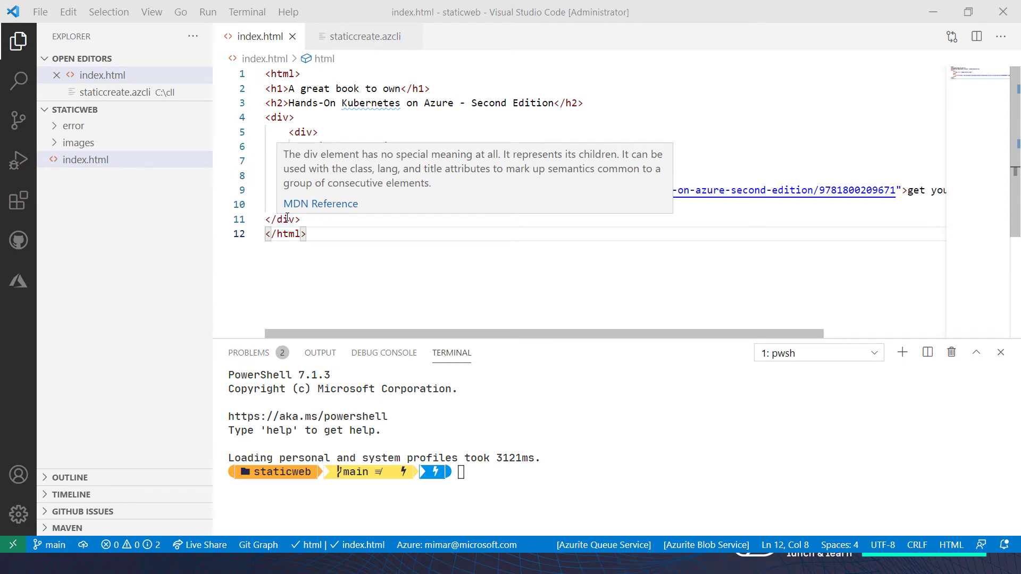
key("alt+Tab")
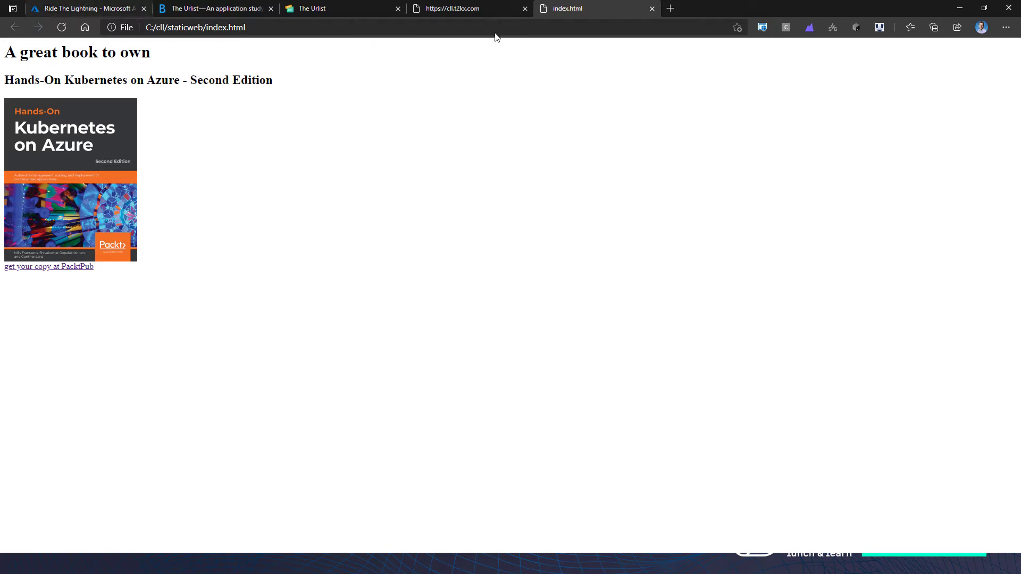
left_click(444, 11)
left_click(387, 31)
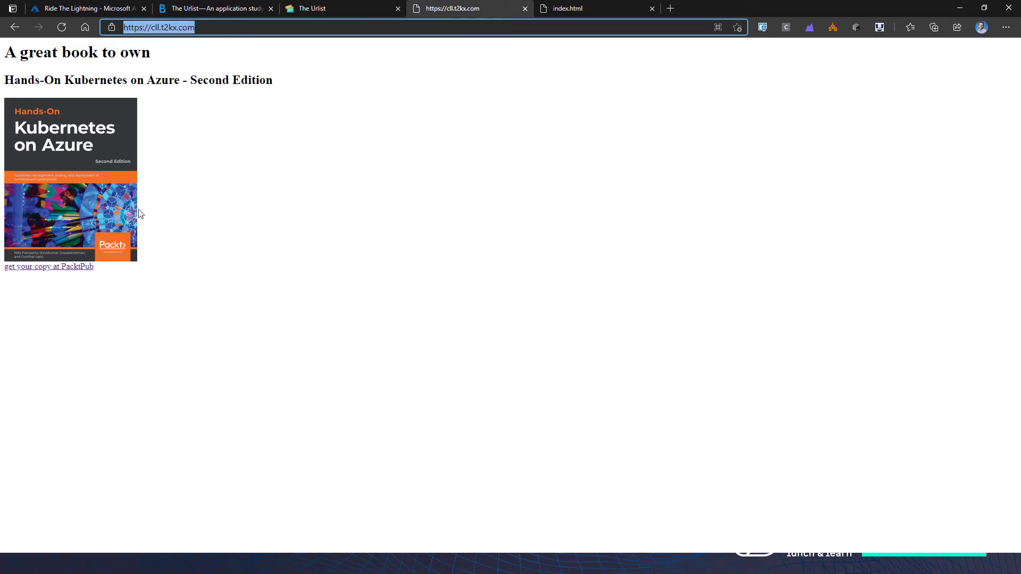
left_click(622, 16)
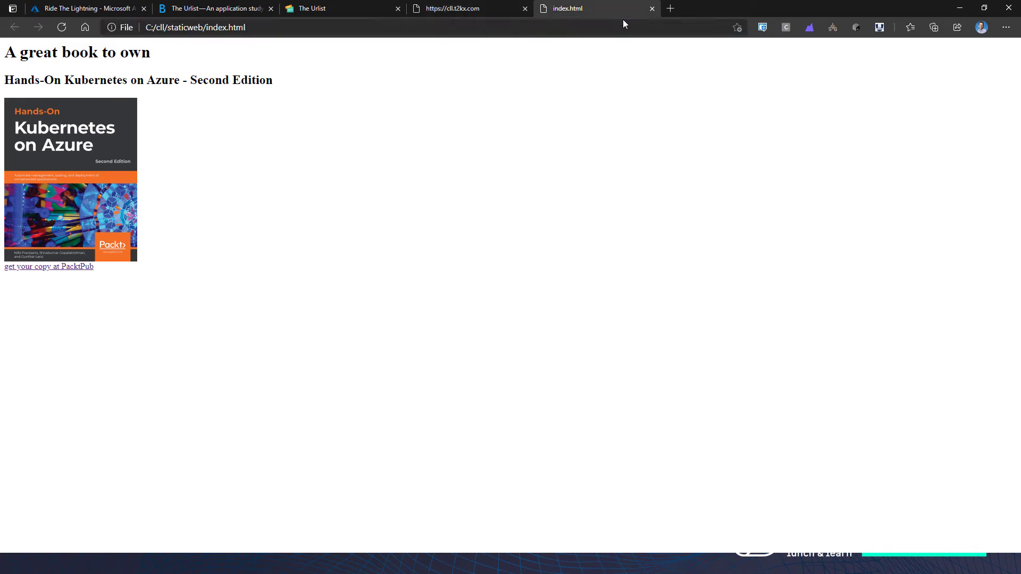
key("ctrl+shift+Tab")
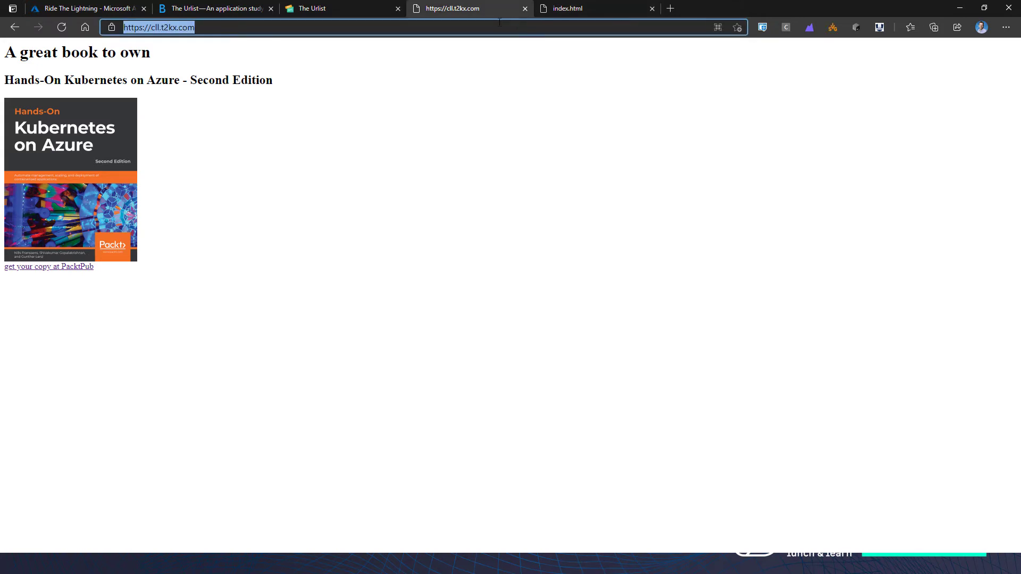
key("alt+Tab")
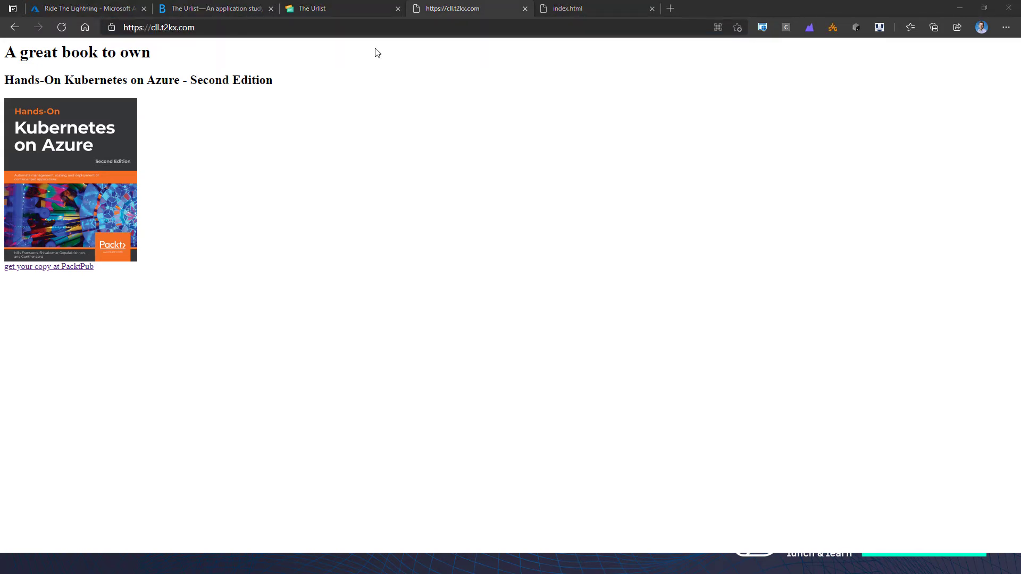
key("alt+Tab")
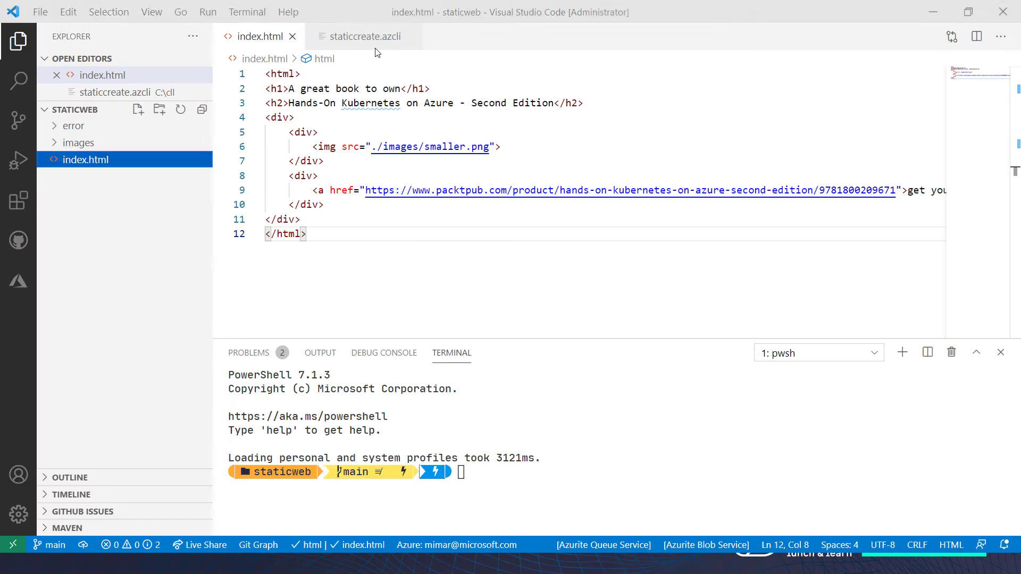
- Open staticcreate.azcli and run its az group create line for resource group staticwebsite-rg in westeurope
left_click(348, 41)
triple_click(293, 192)
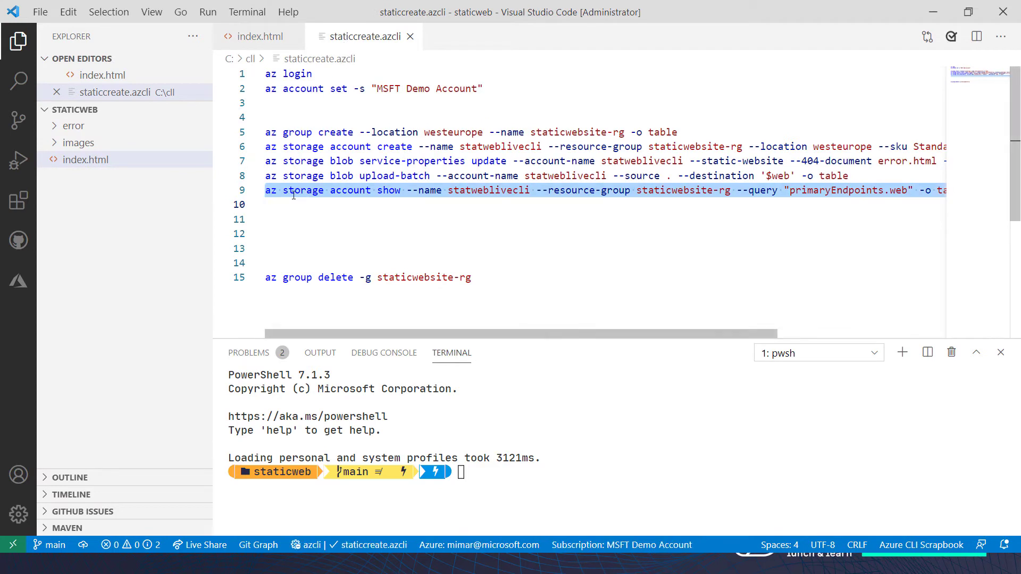
key("alt+Tab")
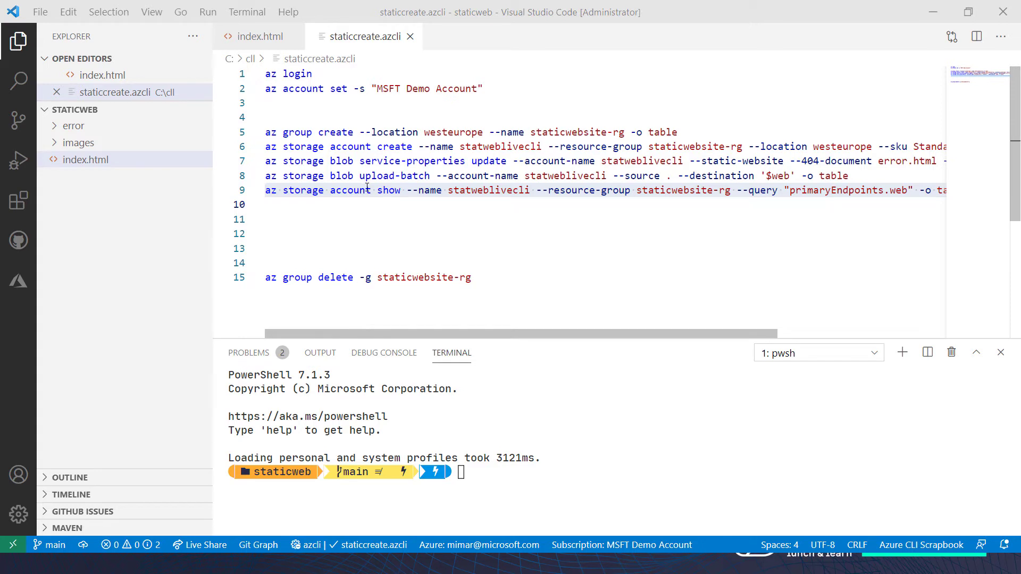
left_click(267, 133)
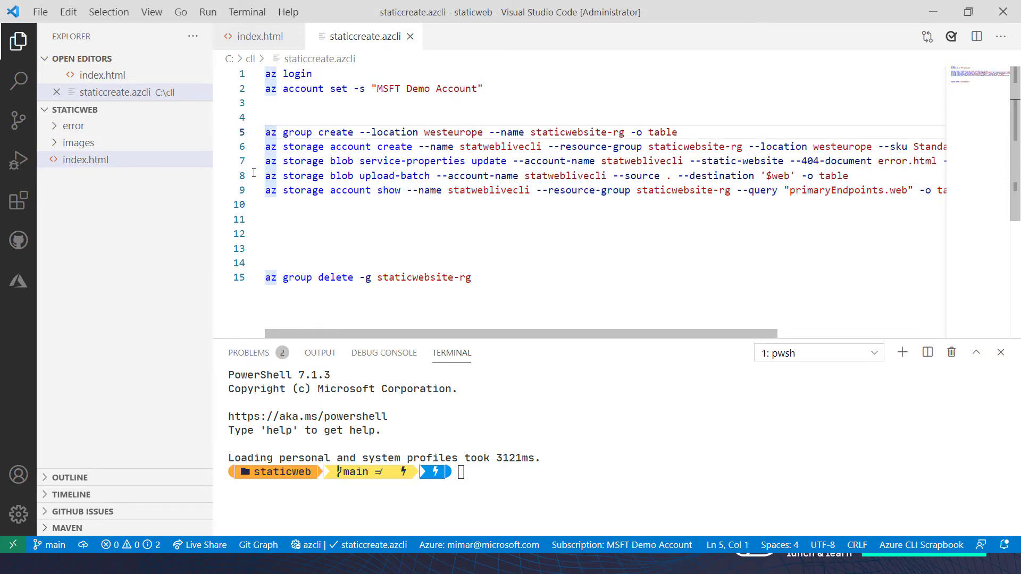
key("ctrl+apostrophe")
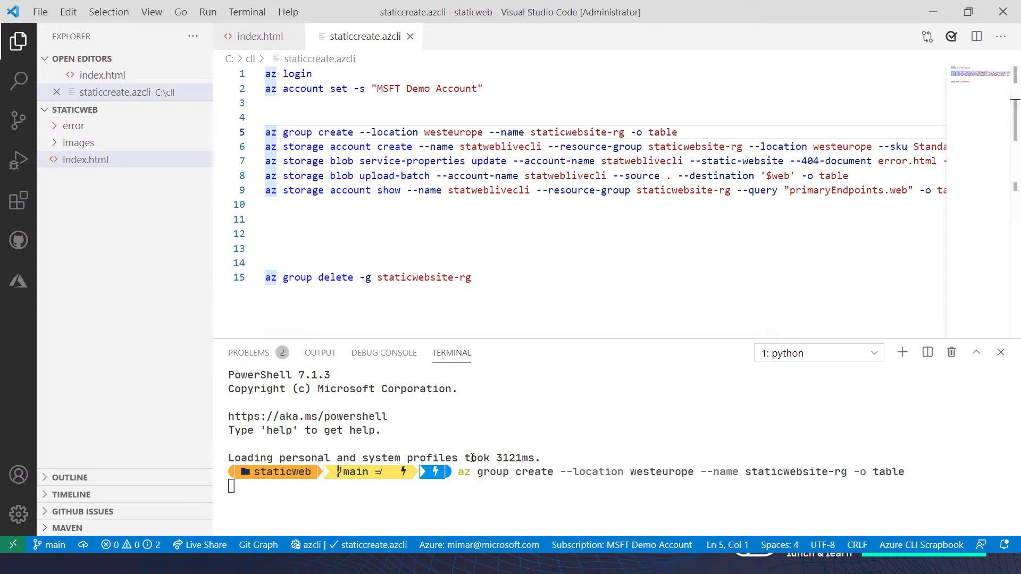
- Enlarge the terminal area, hide the file explorer and zoom the interface in one level
left_click_drag(498, 340, 497, 249)
key("ctrl+b")
key("ctrl+equal")
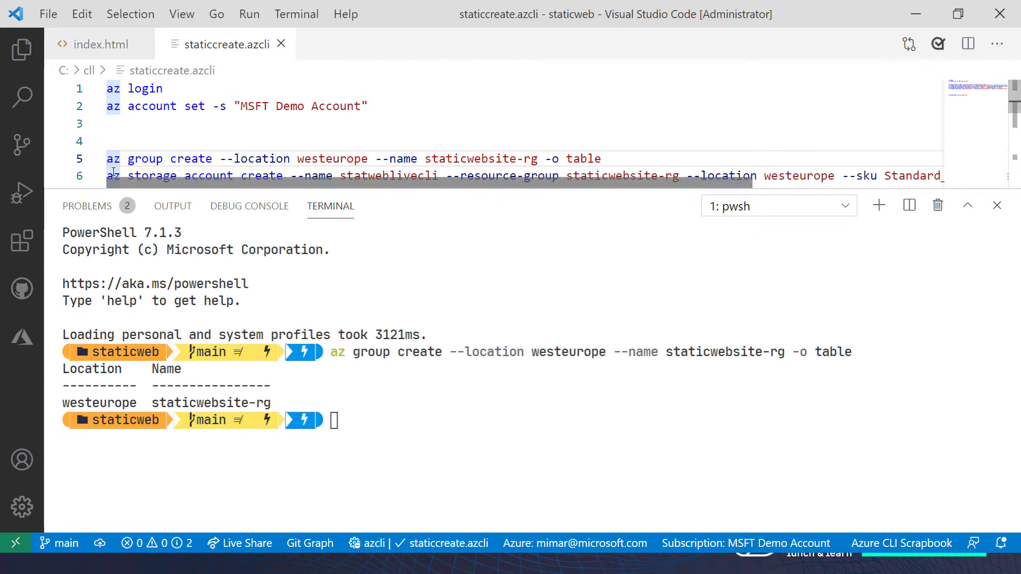
- Run the az storage account create line for statweblivecli in staticwebsite-rg with the Standard_LRS SKU, and review the line's full options
scroll(109, 172, "down", 1)
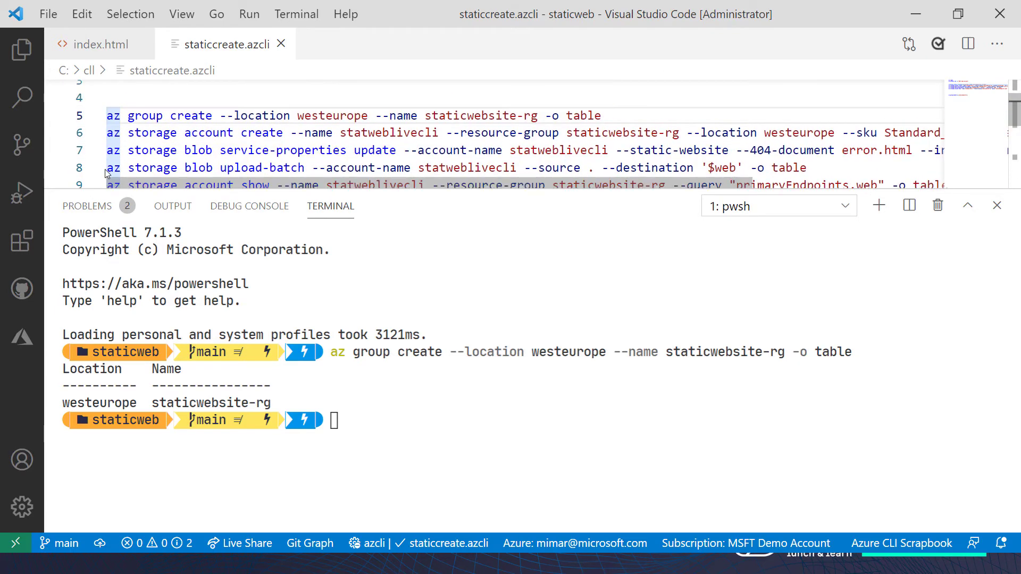
left_click(116, 132)
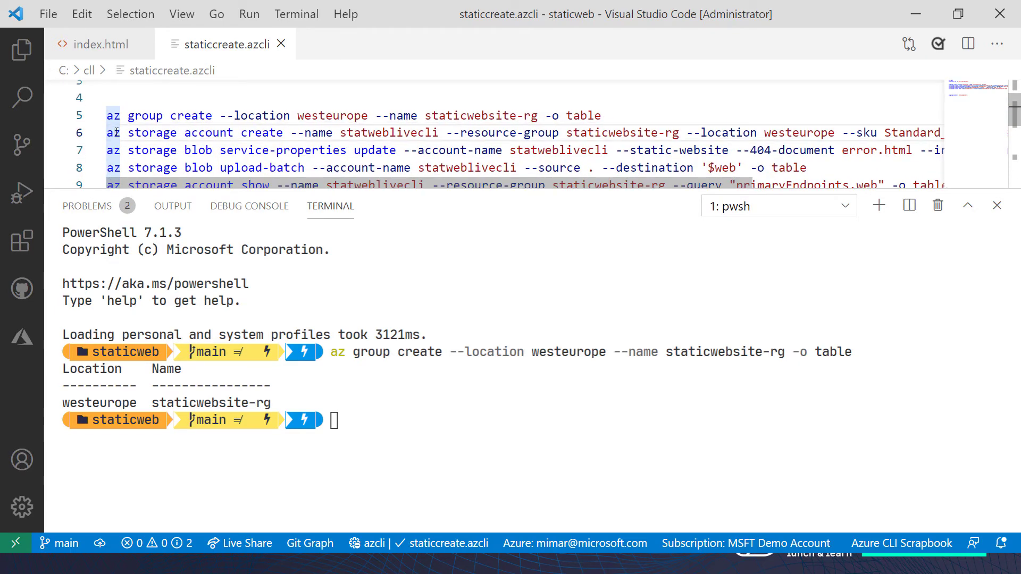
key("Home")
key("ctrl+apostrophe")
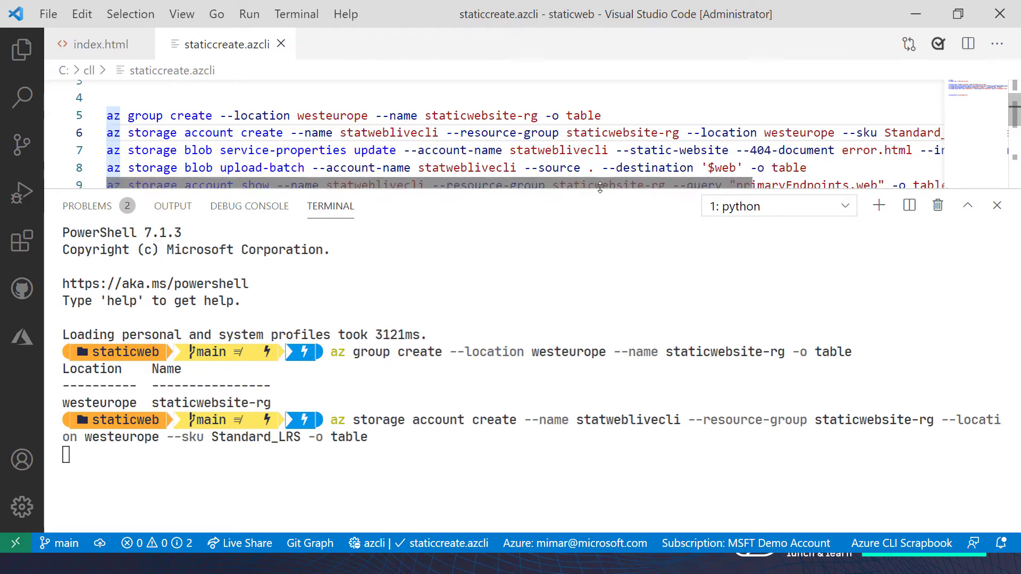
scroll(645, 184, "right", 2)
left_click_drag(645, 186, 471, 187)
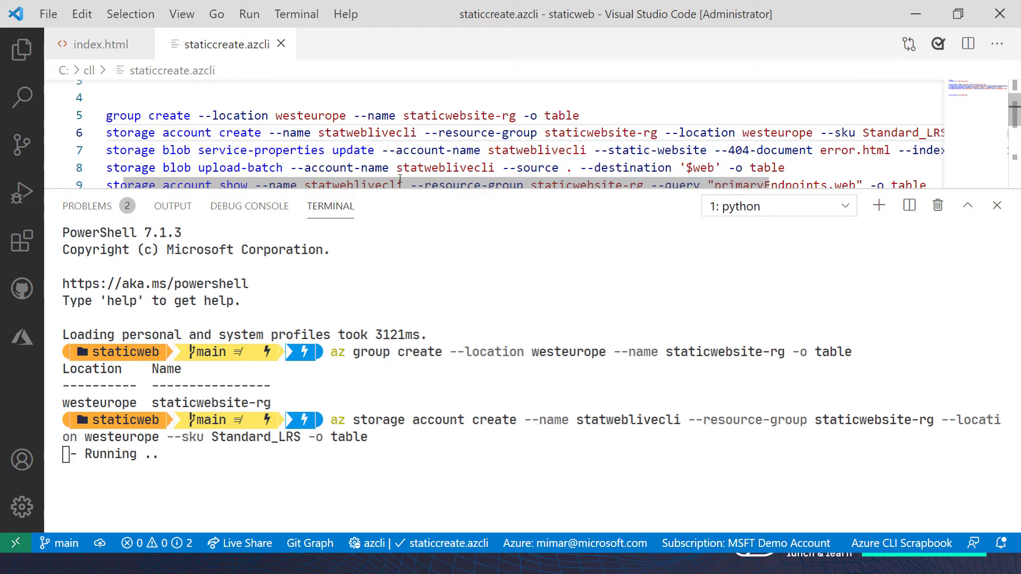
scroll(400, 179, "left", 2)
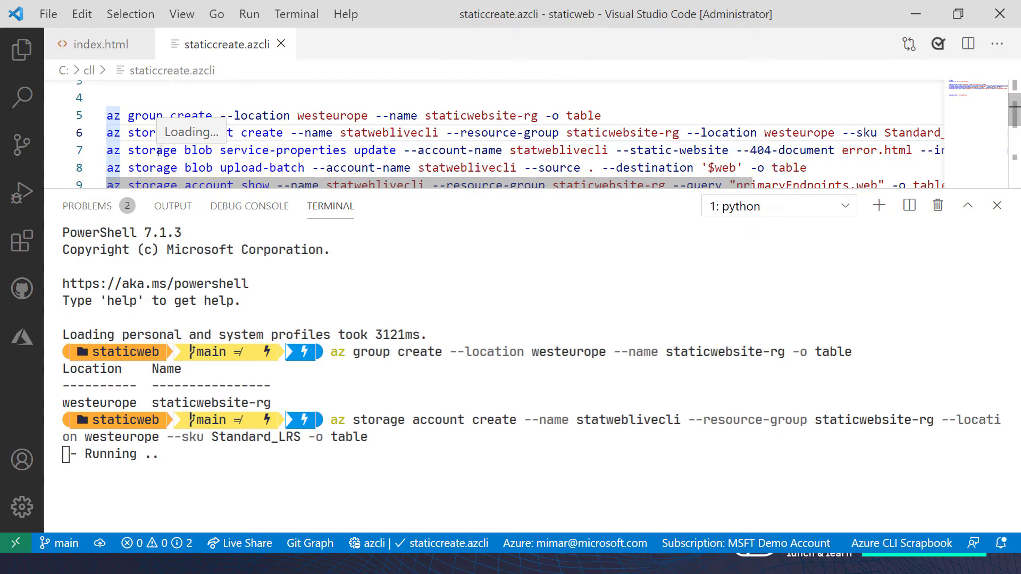
- Review the service-properties update line and run it to enable the static website on statweblivecli with error.html and index.html
left_click(108, 151)
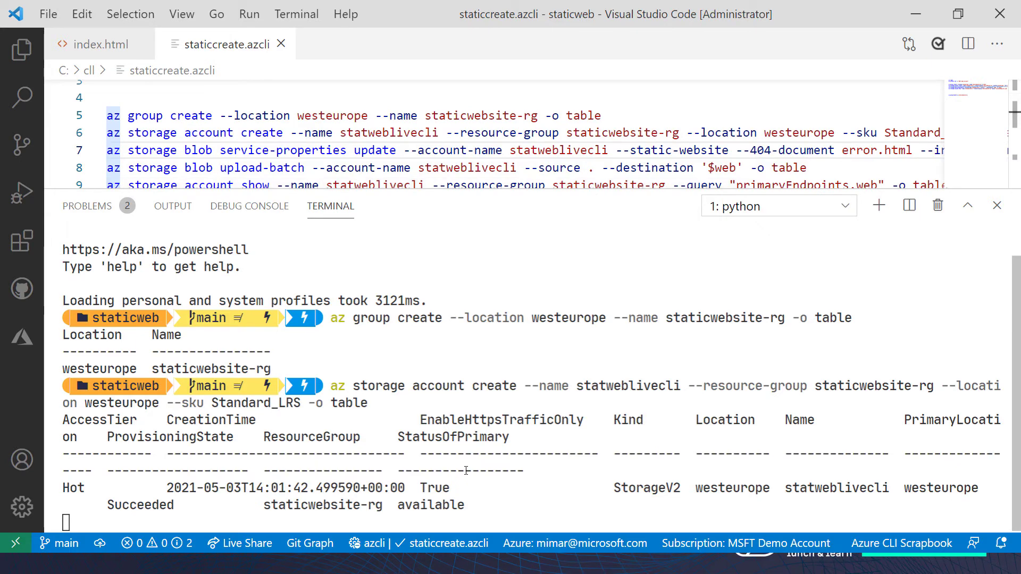
left_click(339, 469)
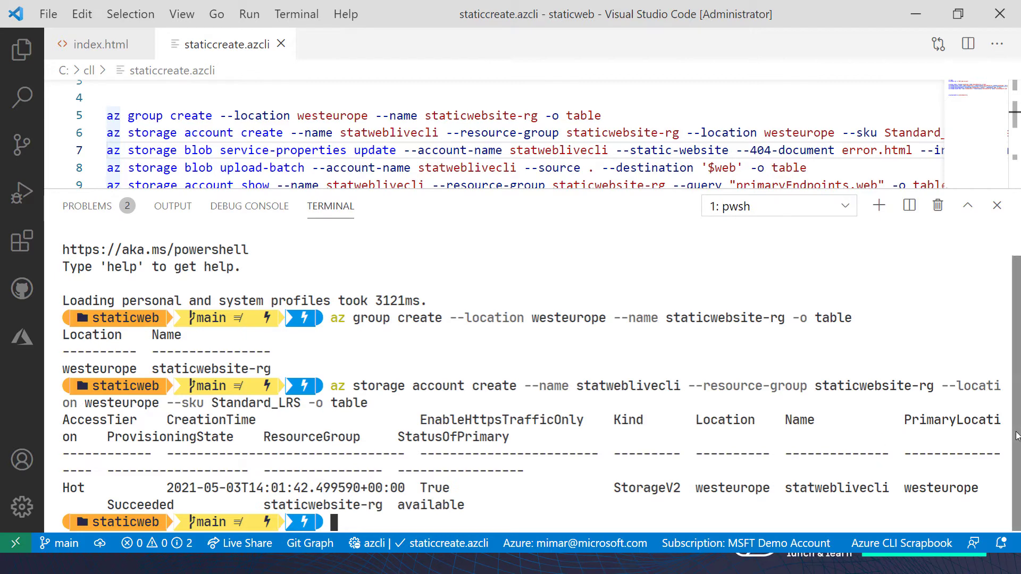
left_click(455, 187)
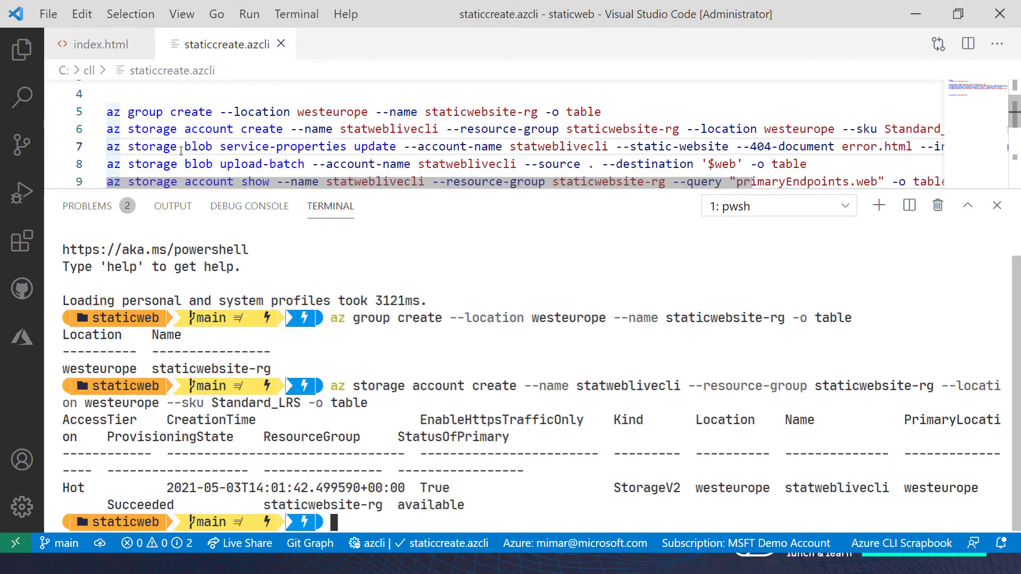
scroll(168, 143, "down", 1)
scroll(163, 140, "up", 1)
scroll(164, 140, "down", 1)
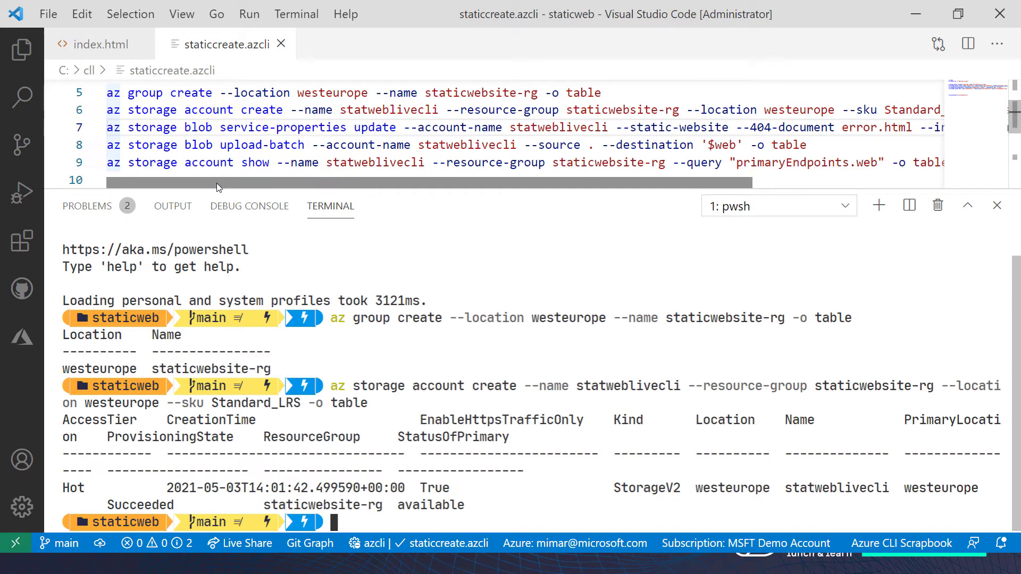
left_click_drag(215, 189, 397, 128)
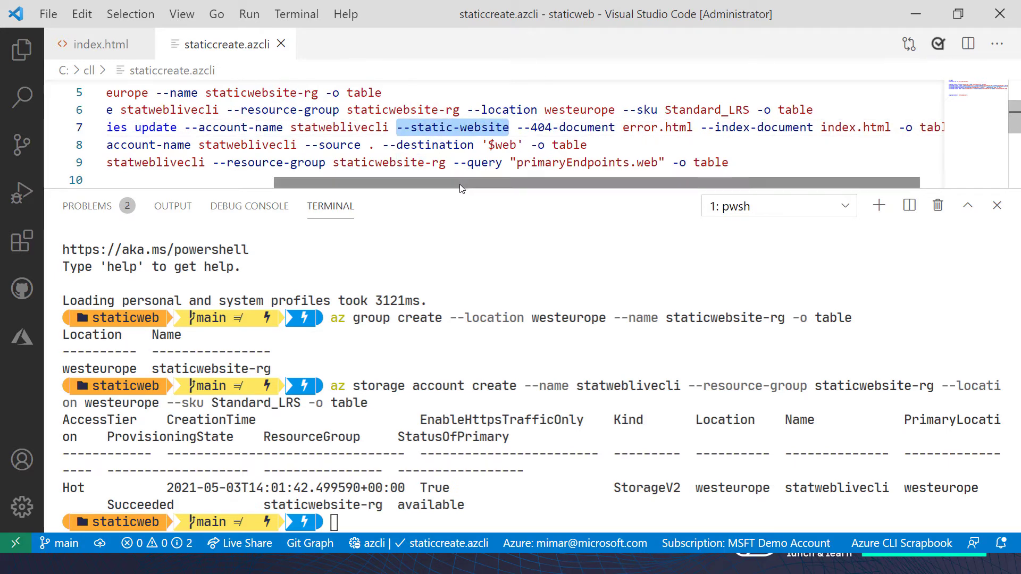
left_click_drag(464, 186, 558, 186)
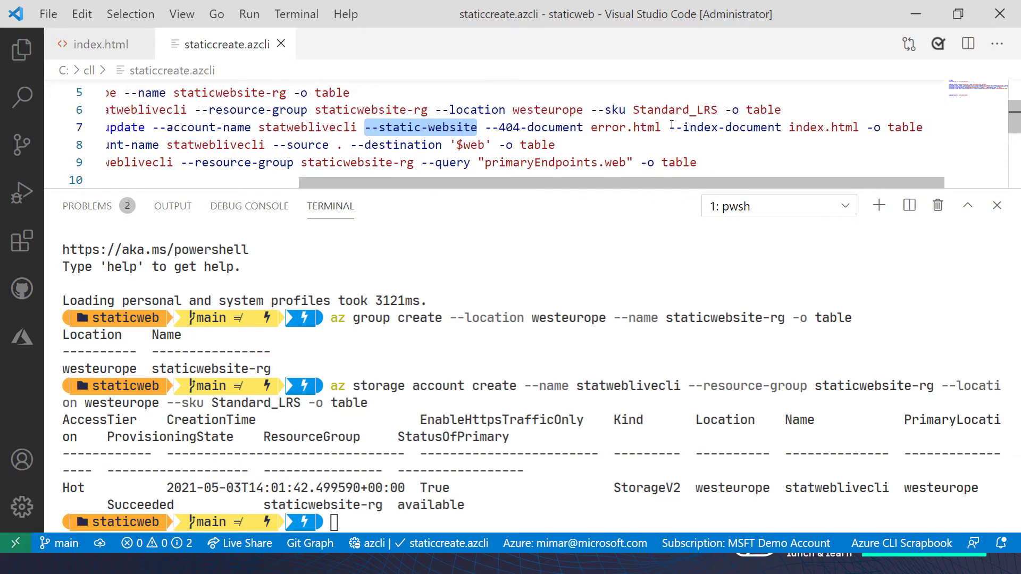
scroll(329, 165, "left", 5)
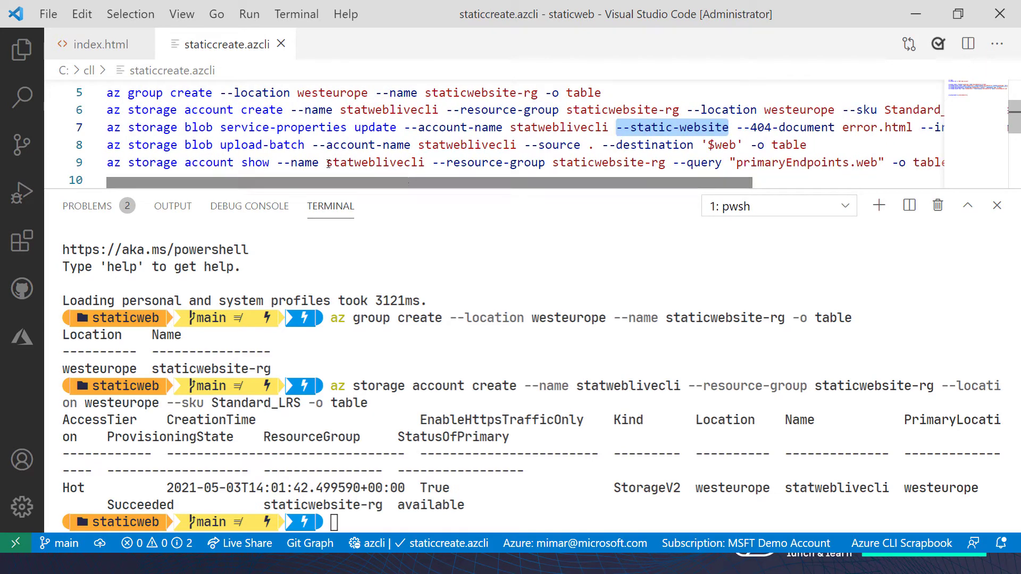
left_click(107, 128)
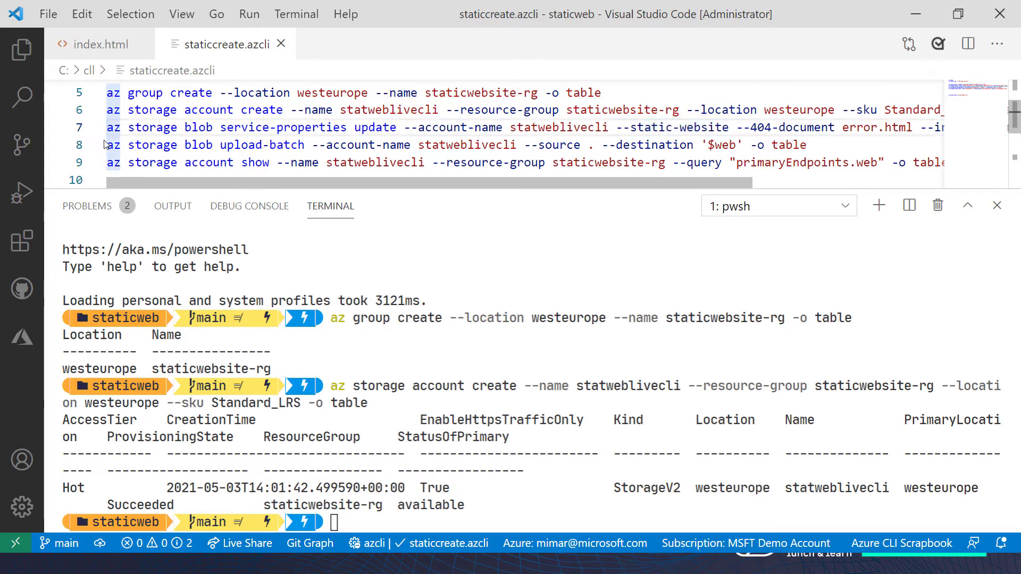
key("ctrl+apostrophe")
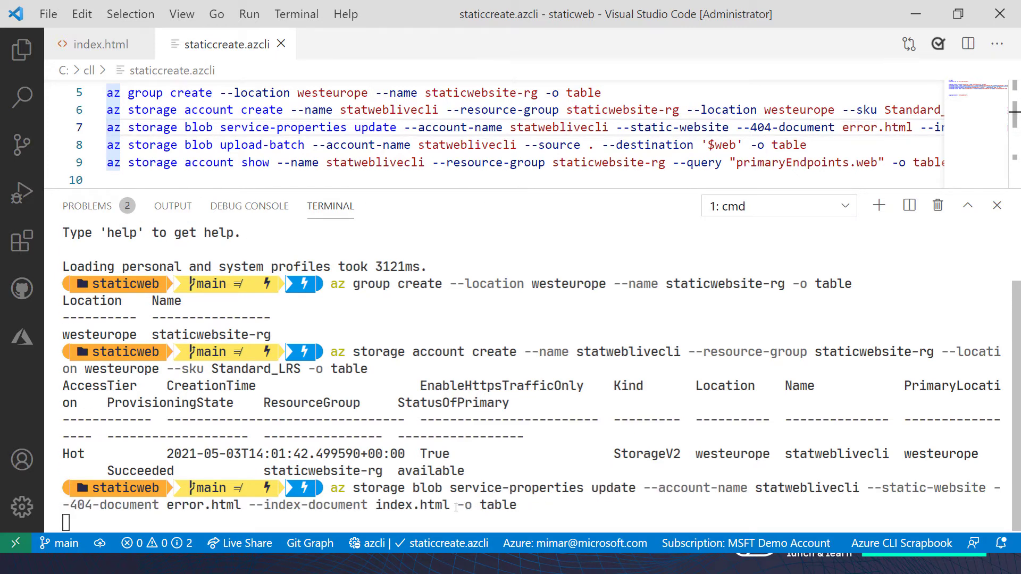
- Examine the contents of the error and images folders in the staticweb project, and hide the file explorer again
left_click(111, 148)
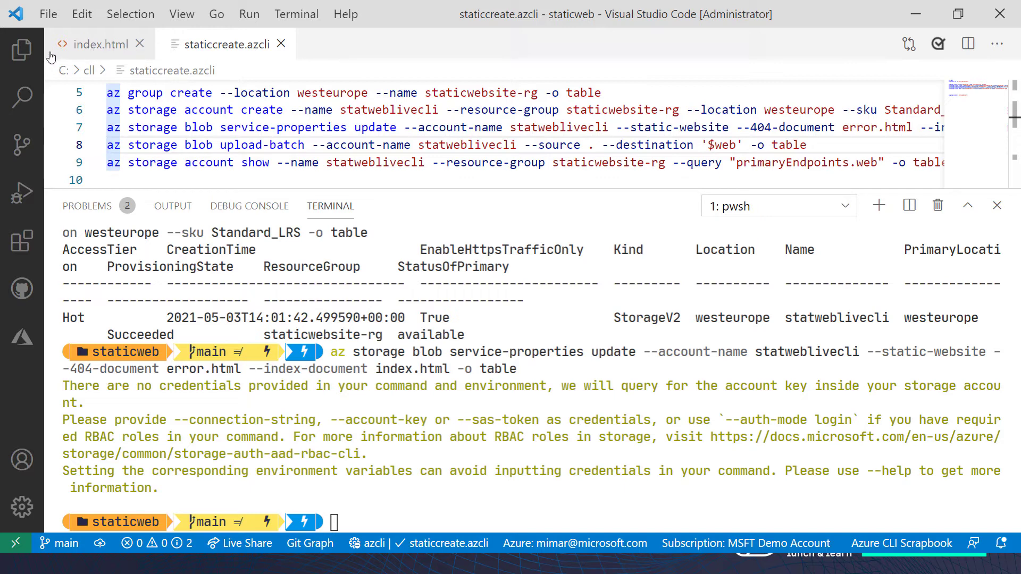
left_click(21, 50)
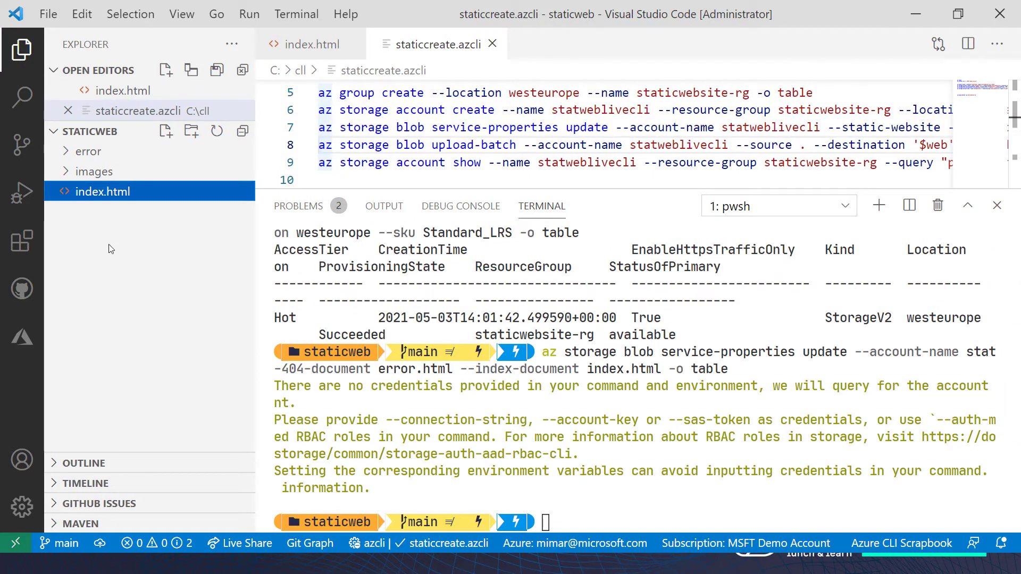
left_click(65, 153)
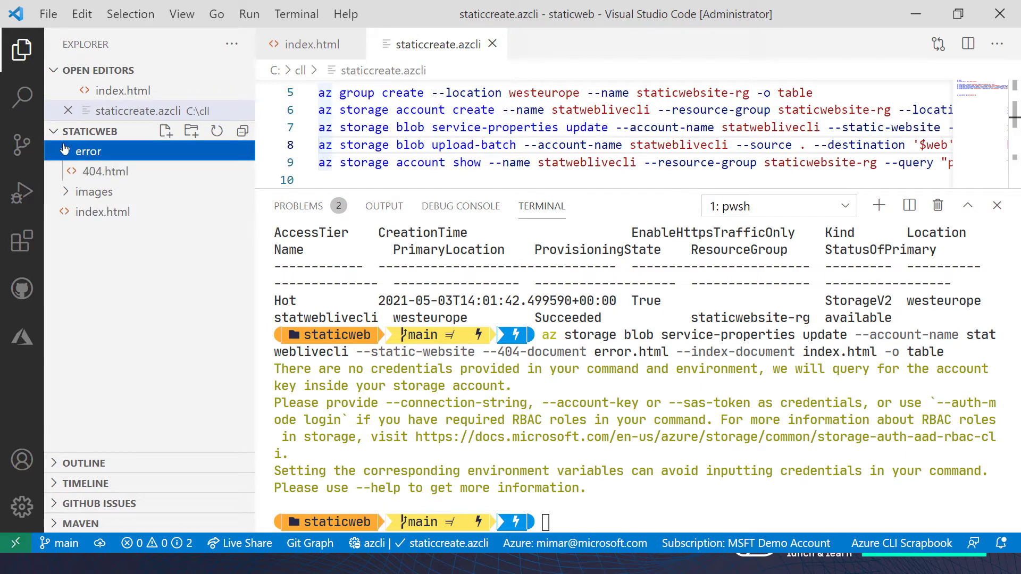
left_click(65, 151)
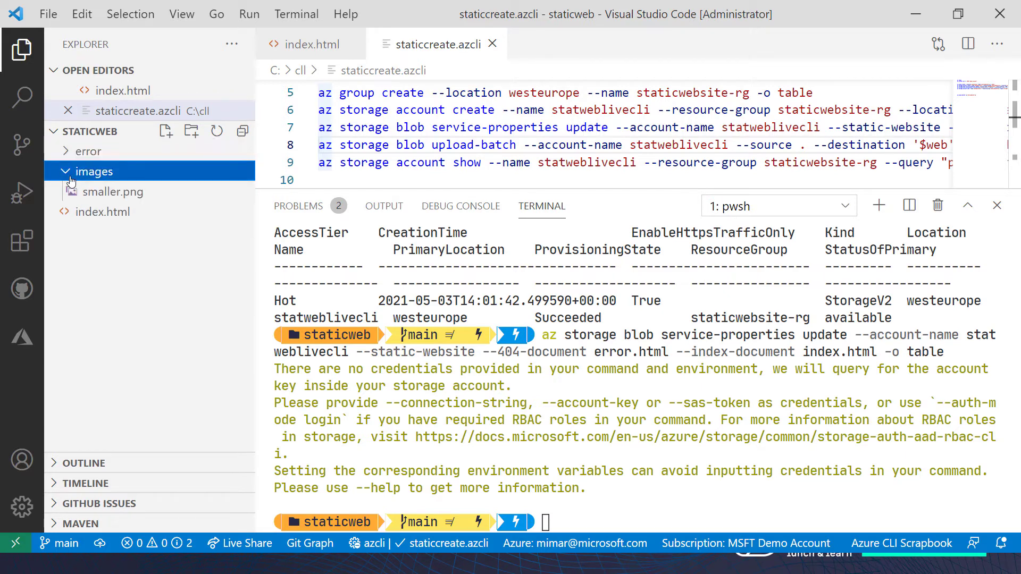
left_click(71, 178)
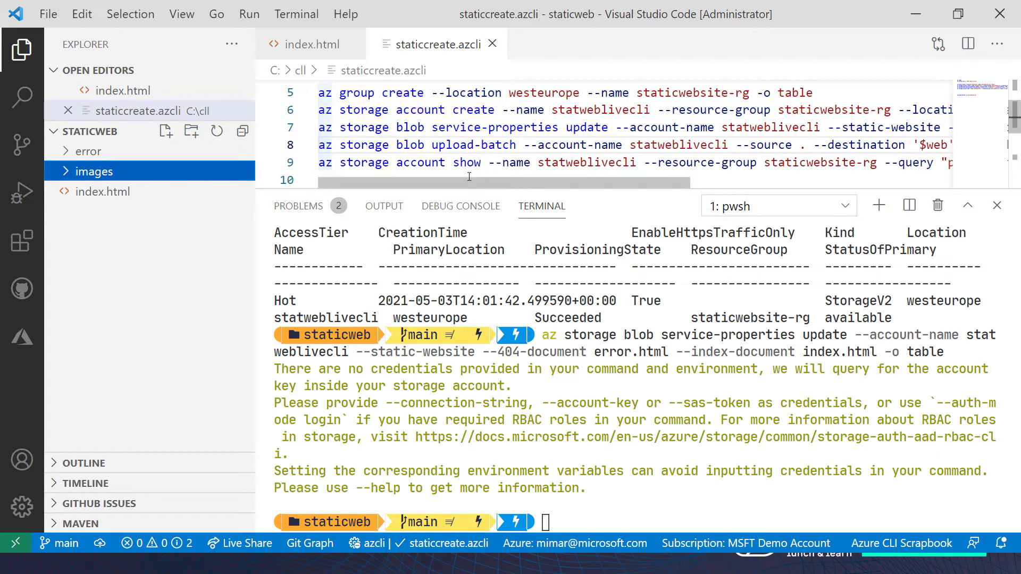
left_click(14, 49)
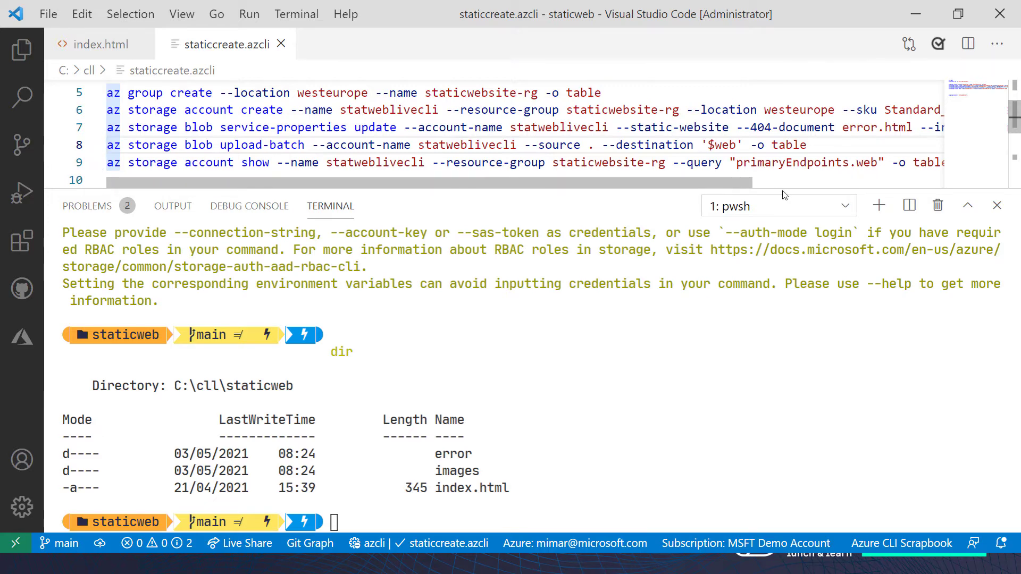
- Review and run the az storage blob upload-batch line to upload the current folder to the '$web' container of statweblivecli
left_click_drag(748, 145, 701, 144)
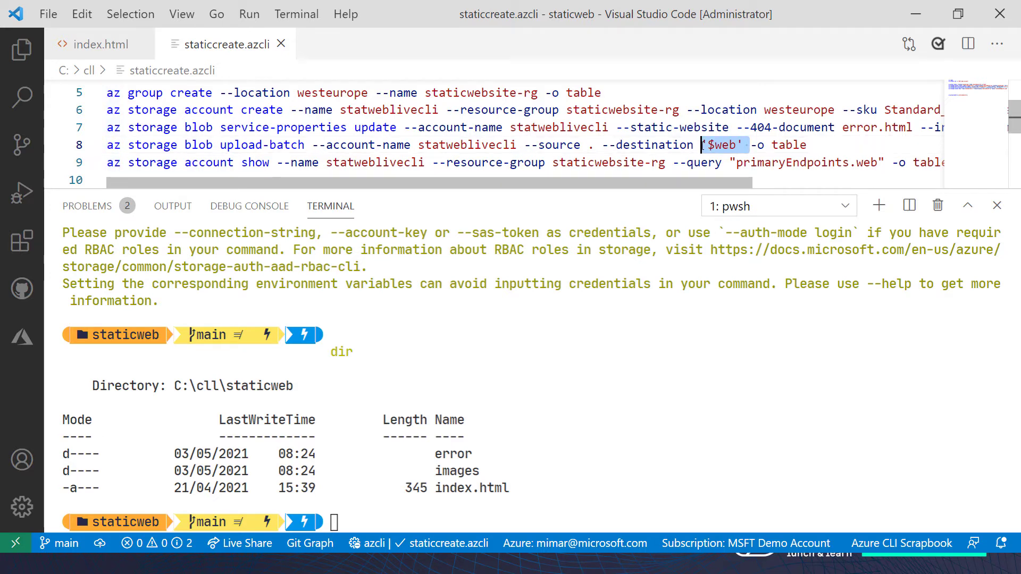
left_click(108, 144)
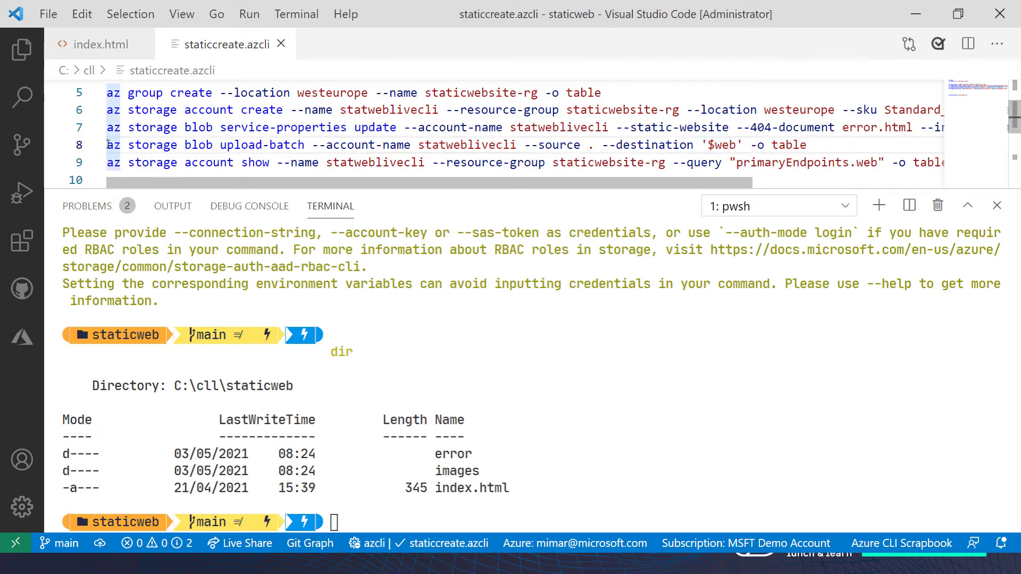
key("ctrl+apostrophe")
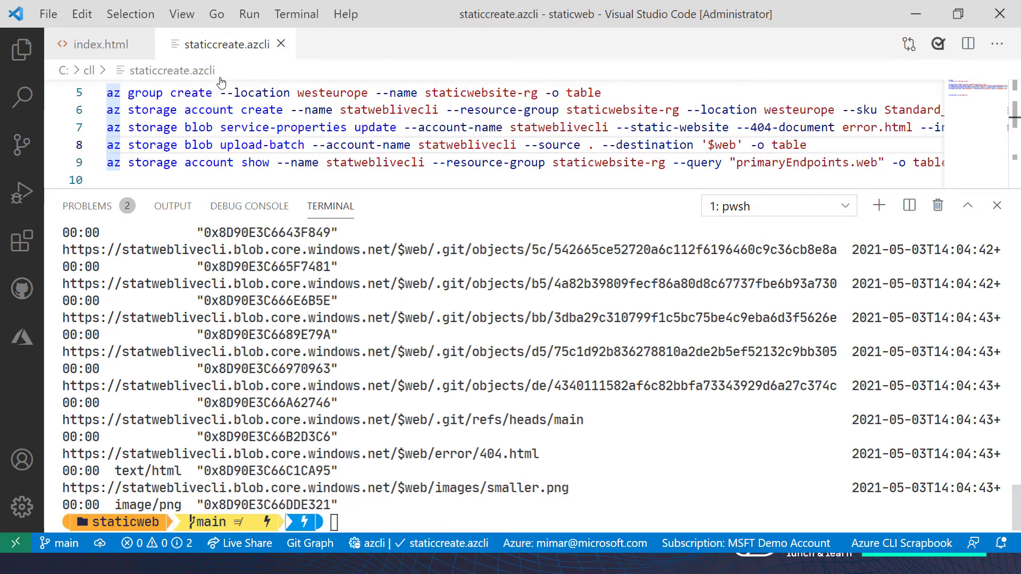
- Run the az storage account show line querying primaryEndpoints.web for statweblivecli, and open the returned website address in the browser
left_click(110, 164)
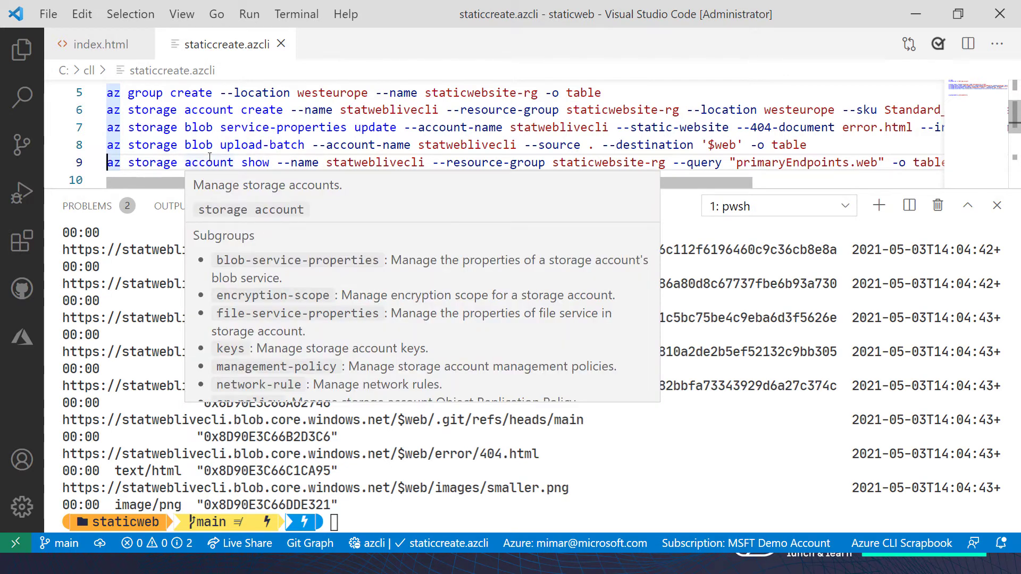
key("ctrl+apostrophe")
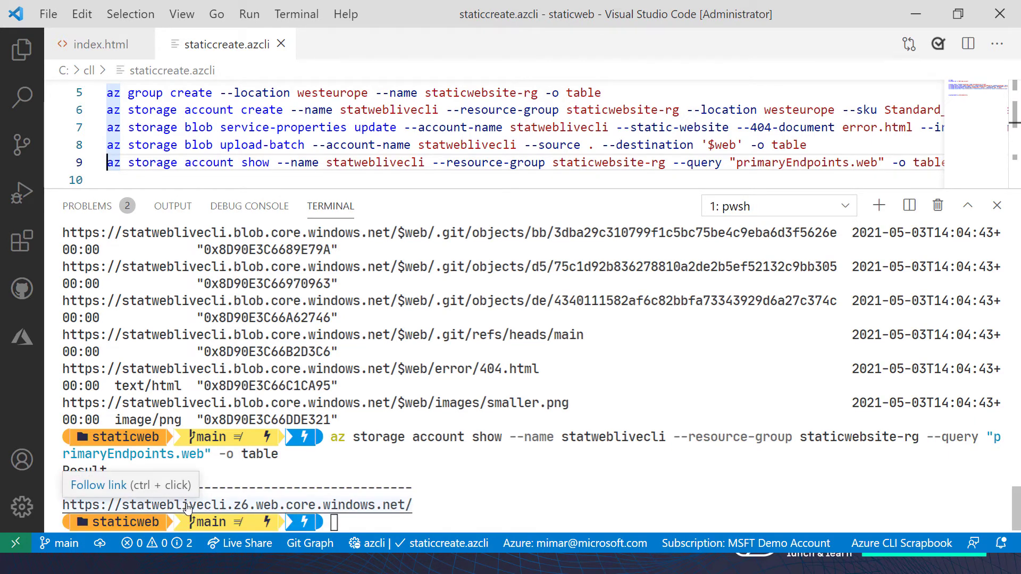
left_click(188, 507, "ctrl")
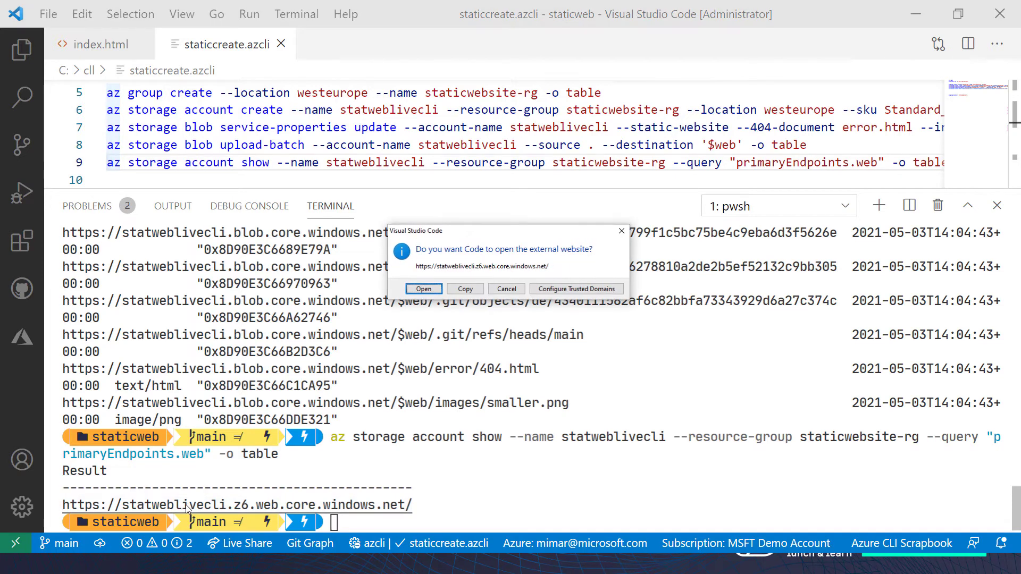
left_click(423, 290)
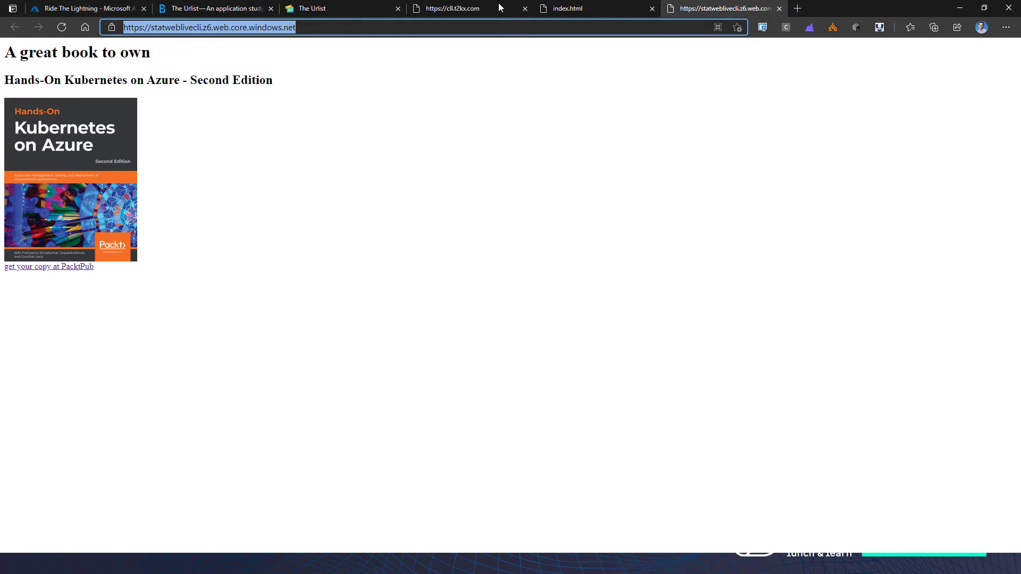
- In the Azure portal, open the static website settings of the clllightningstatic storage account
left_click(86, 11)
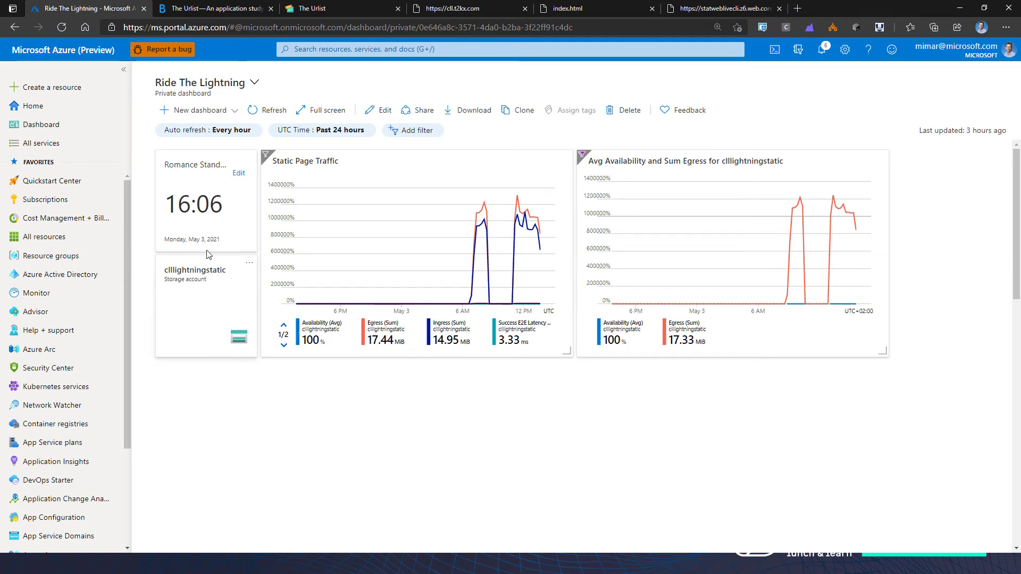
left_click(214, 328)
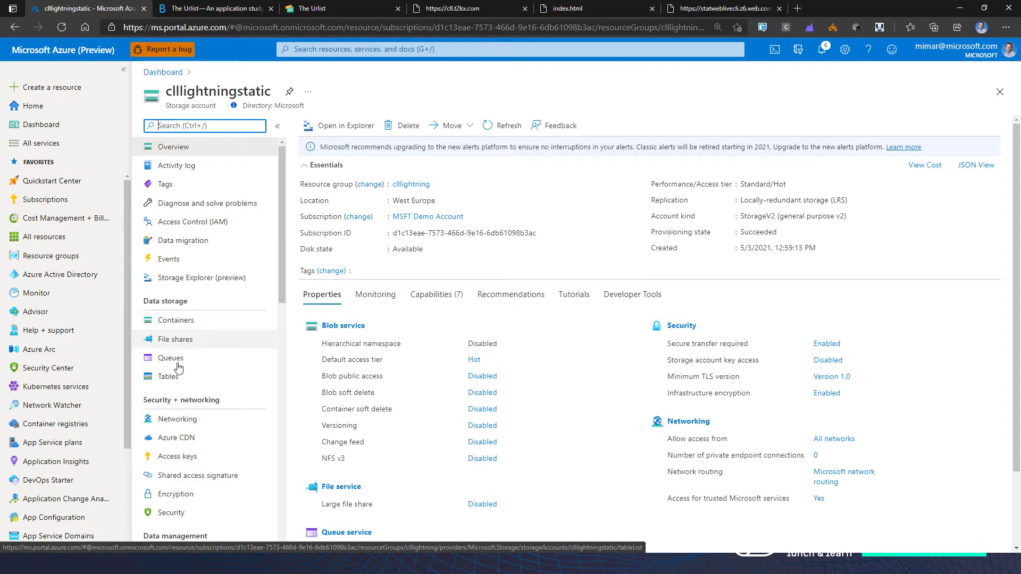
scroll(177, 370, "down", 3)
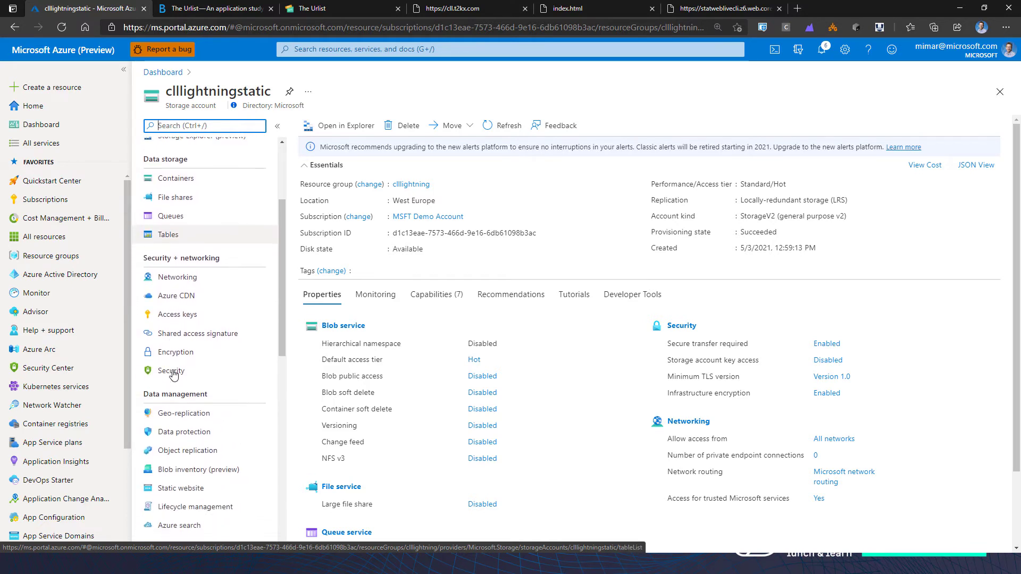
scroll(173, 375, "down", 2)
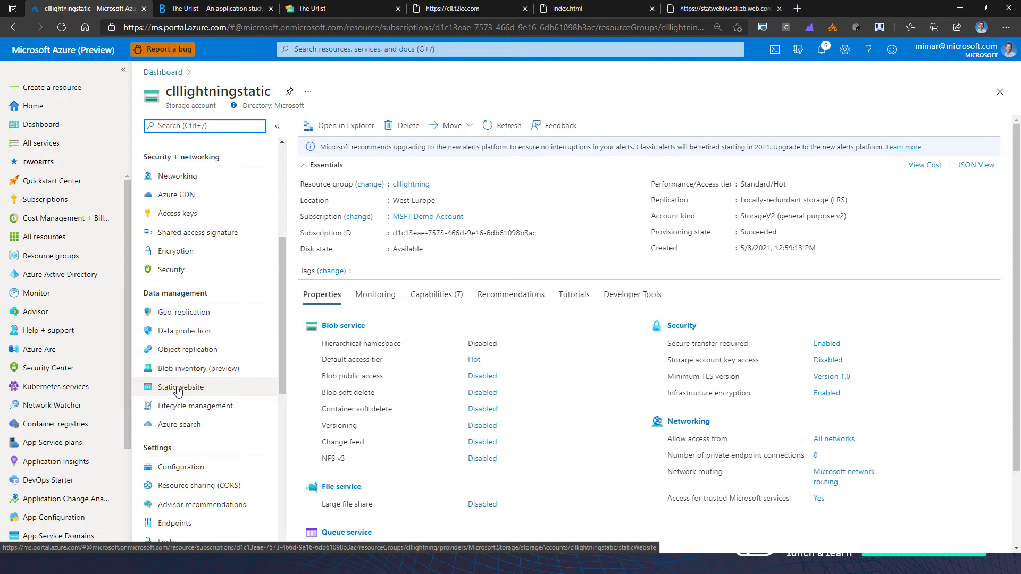
left_click(177, 388)
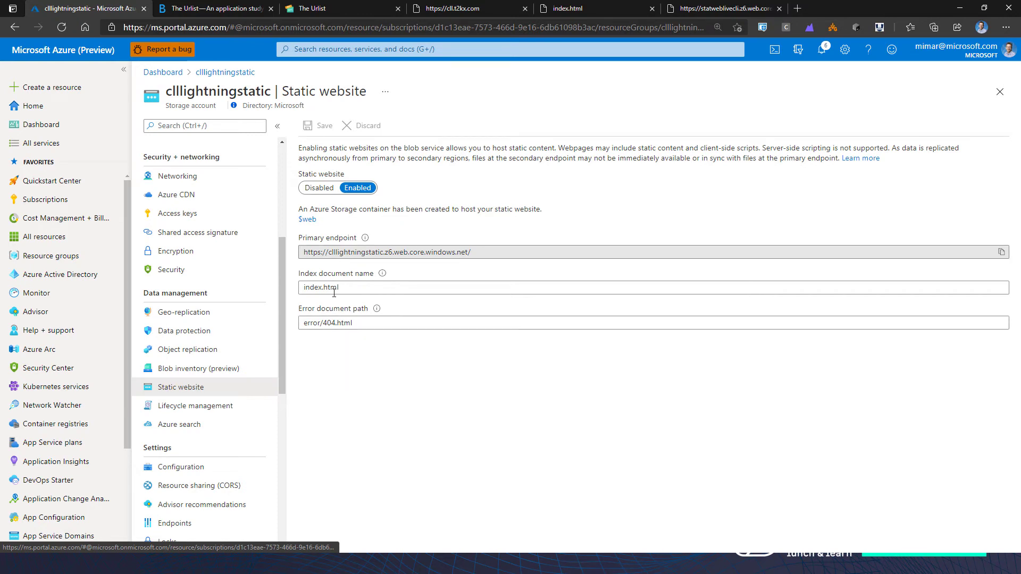
- Examine the index document name, error document path and primary endpoint in the clllightningstatic static website settings
double_click(309, 288)
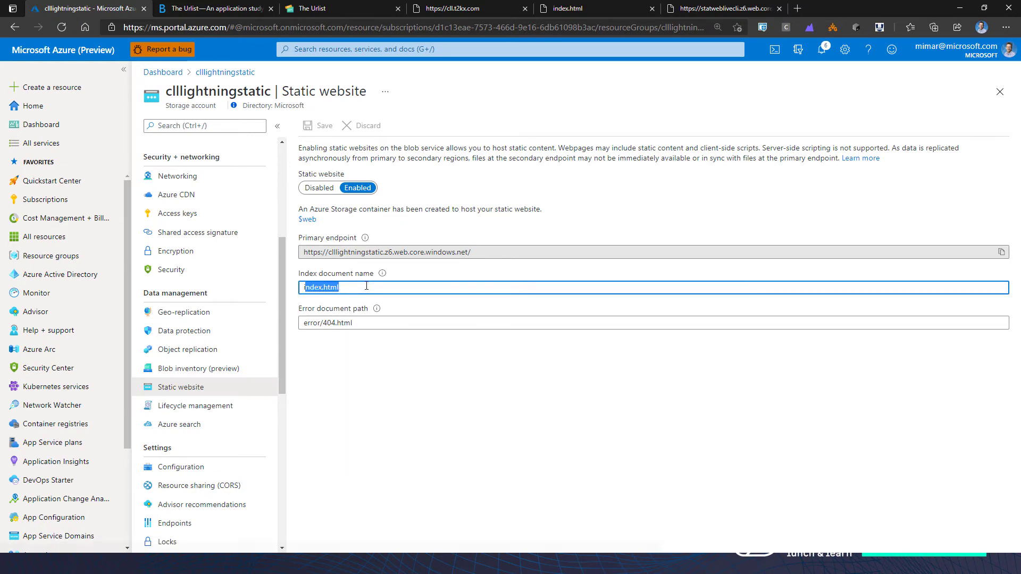
left_click(366, 289)
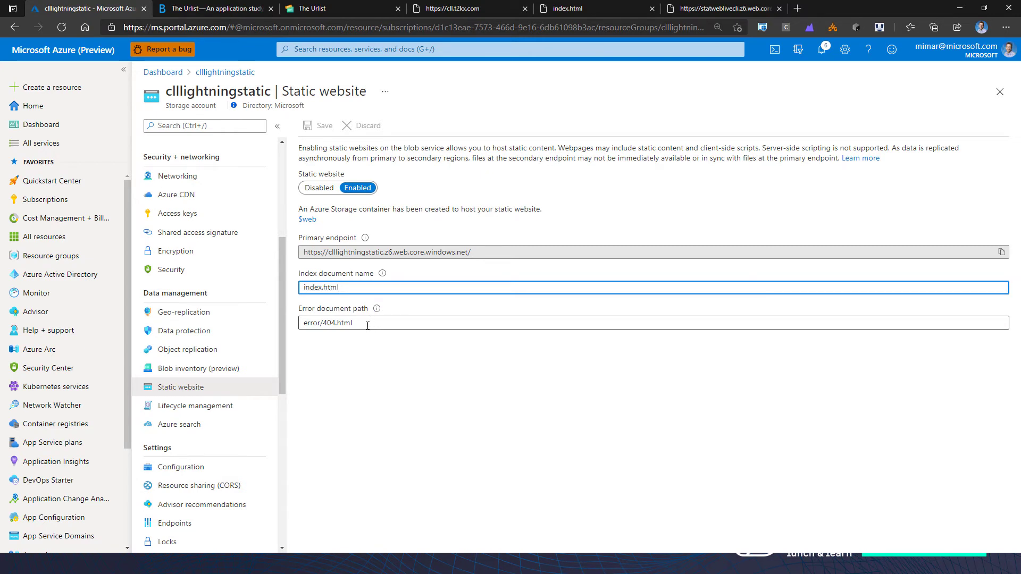
left_click_drag(364, 325, 300, 326)
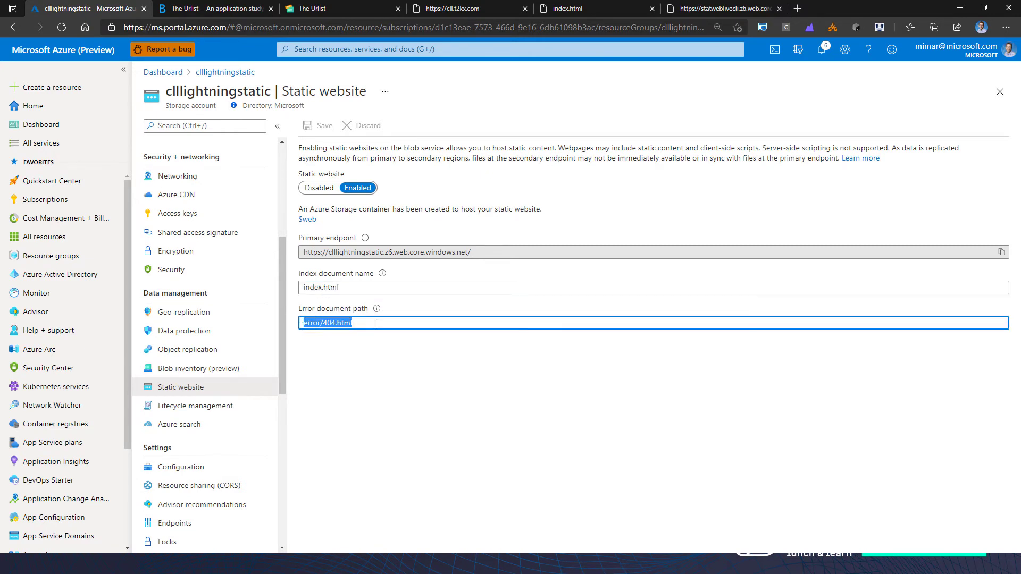
left_click(395, 326)
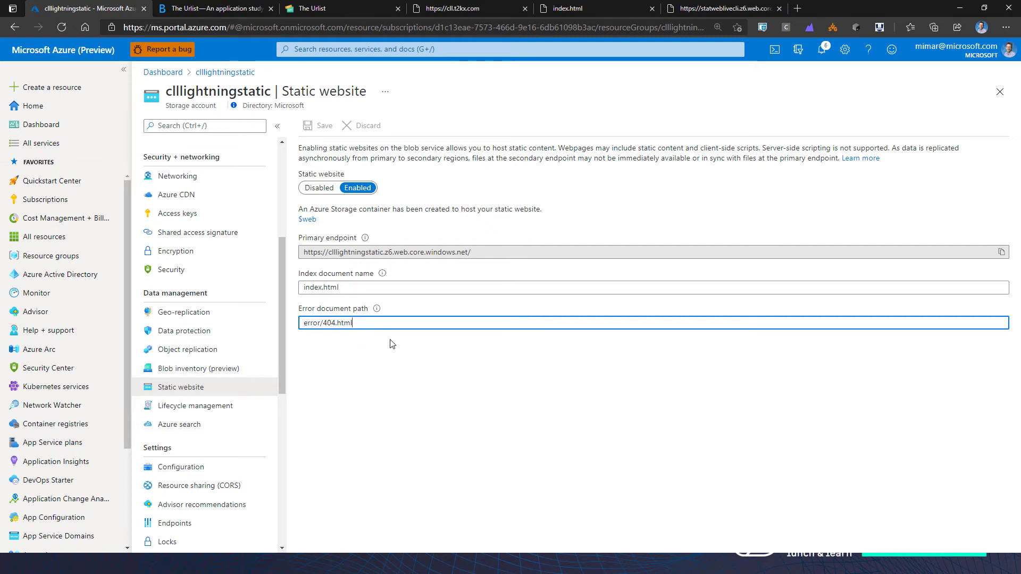
left_click_drag(559, 252, 308, 264)
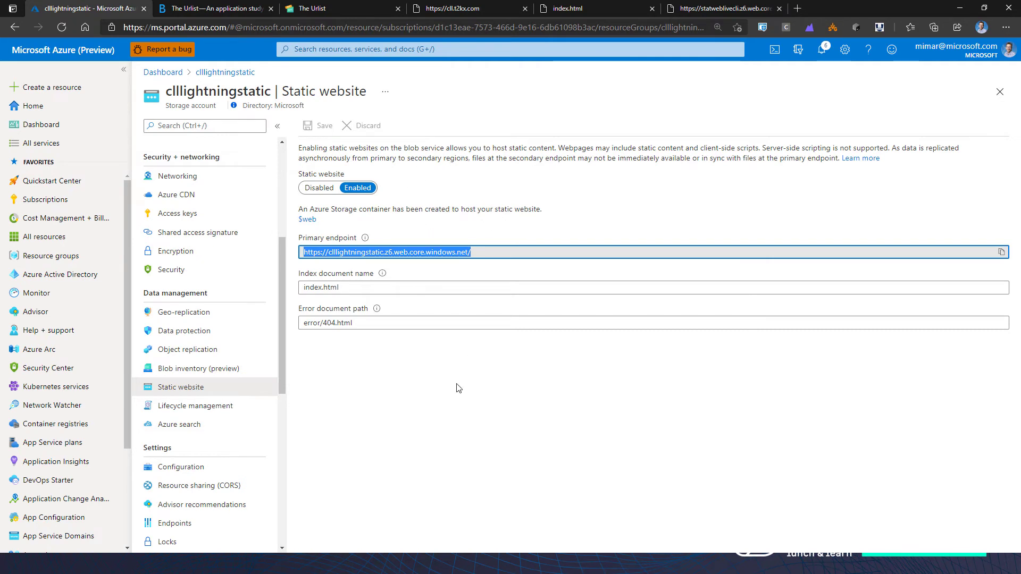
left_click(392, 437)
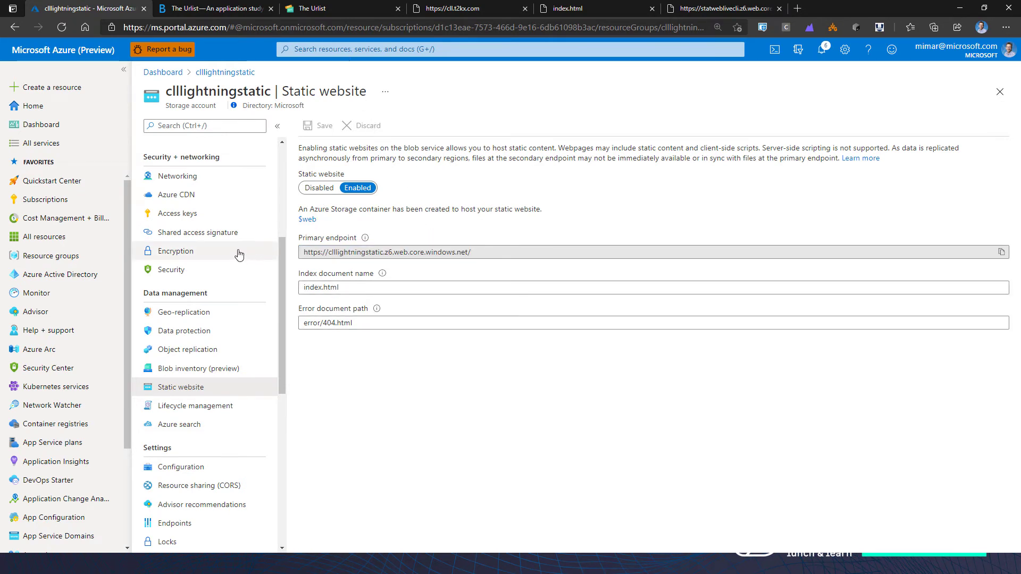
scroll(212, 289, "down", 1)
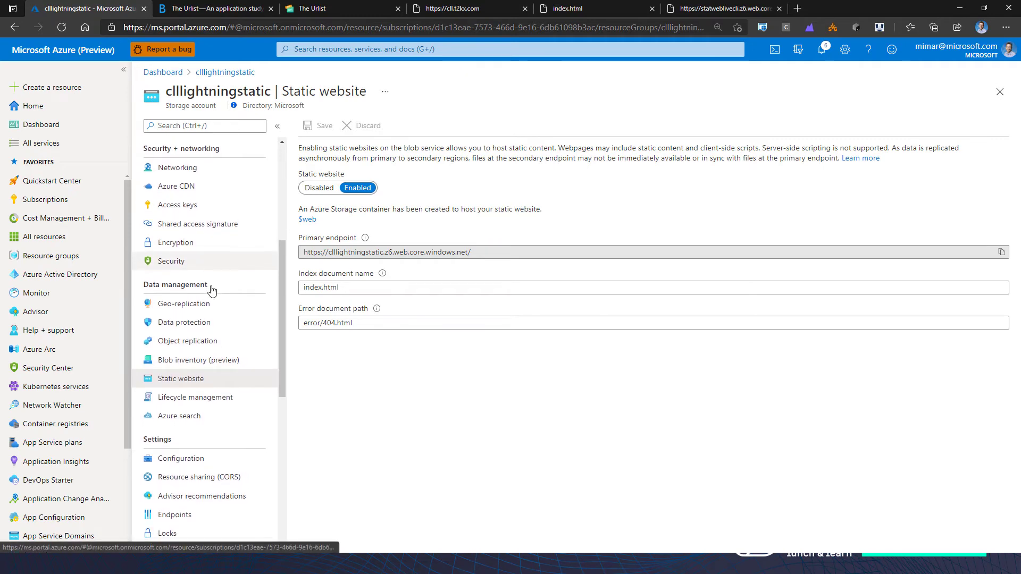
scroll(212, 289, "up", 5)
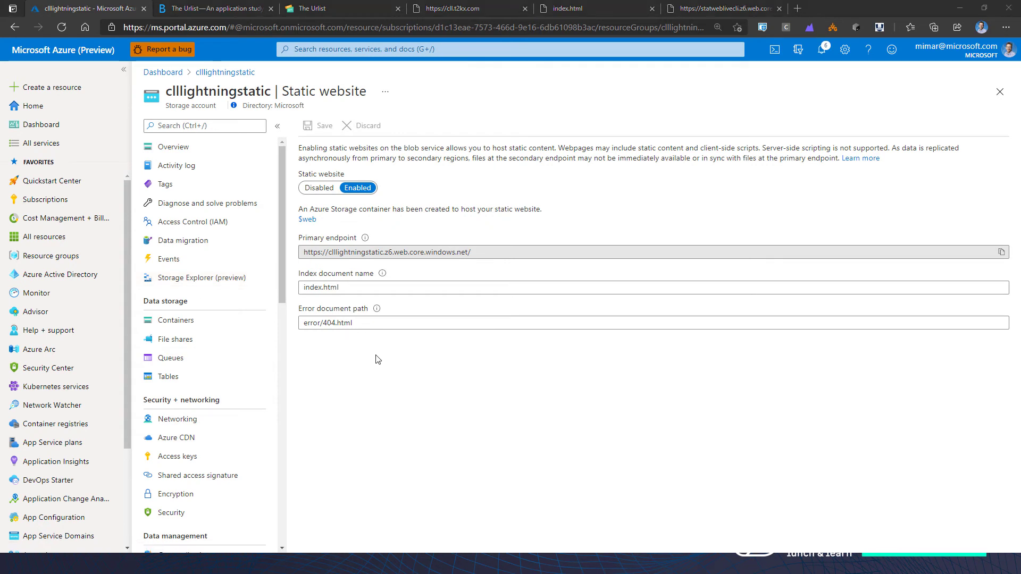
- Back in Visual Studio Code, browse the Azure storage accounts and examine the $web blob container of clllightningstatic
key("alt+Tab")
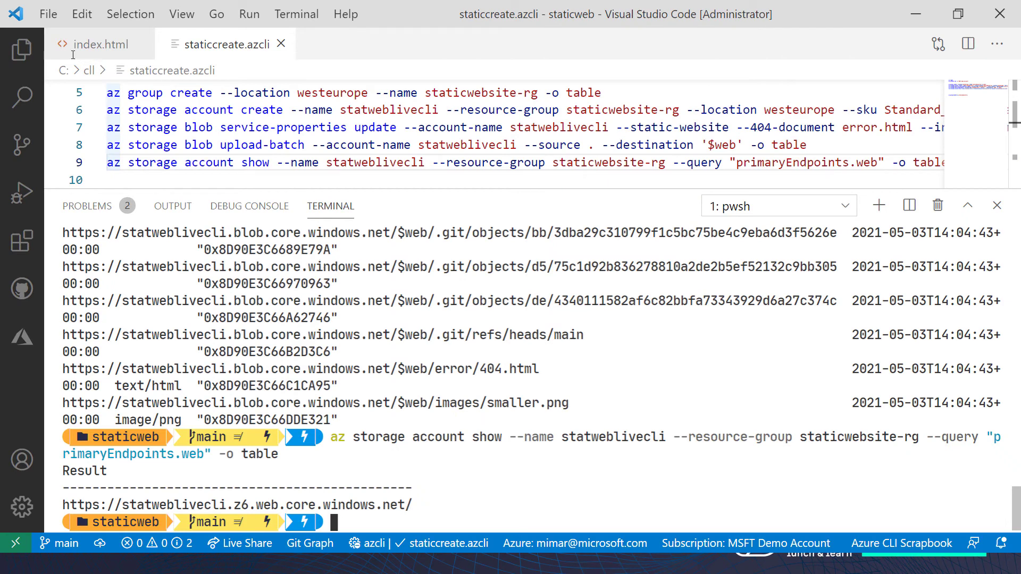
left_click(20, 50)
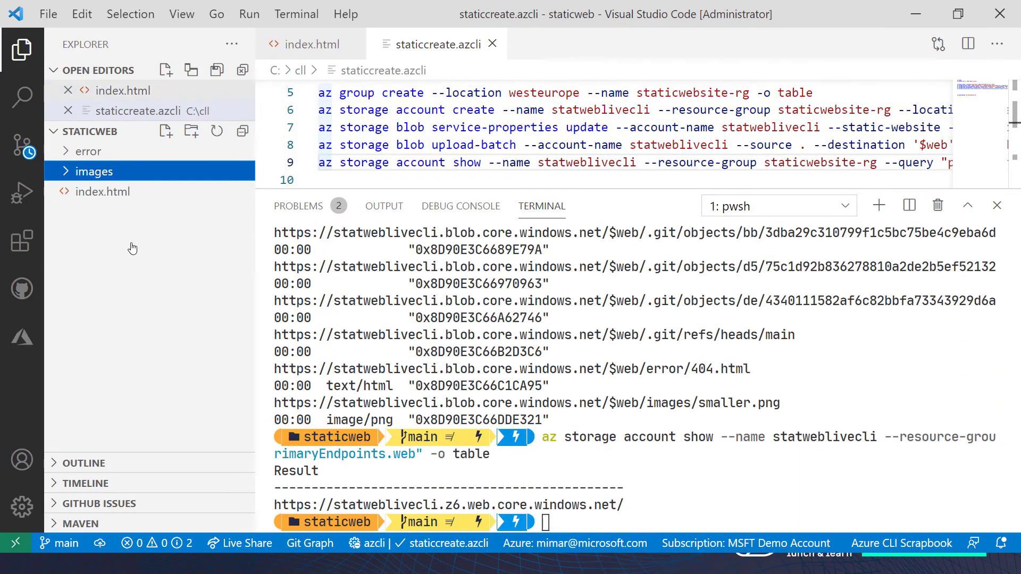
left_click(20, 341)
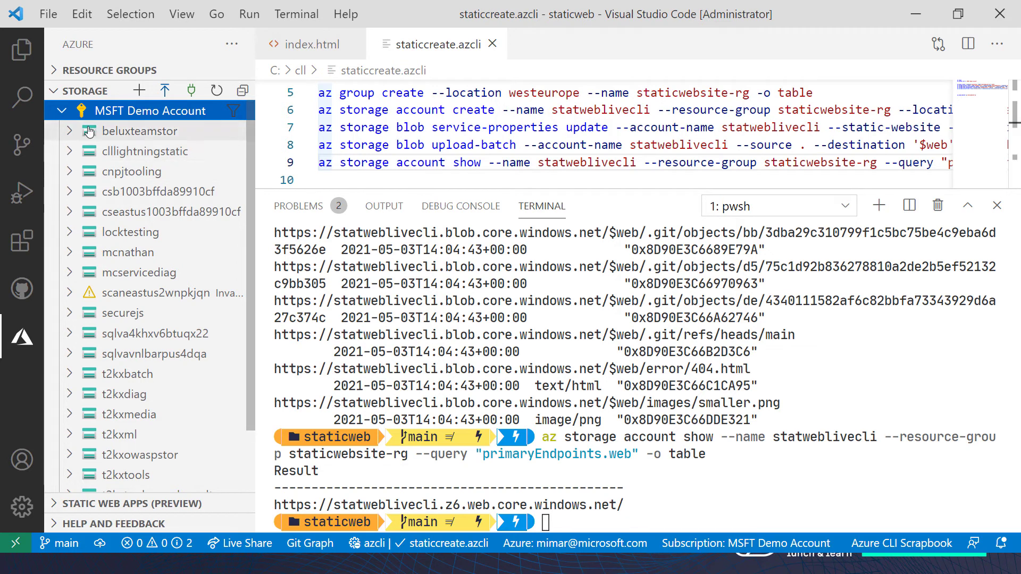
scroll(114, 213, "down", 3)
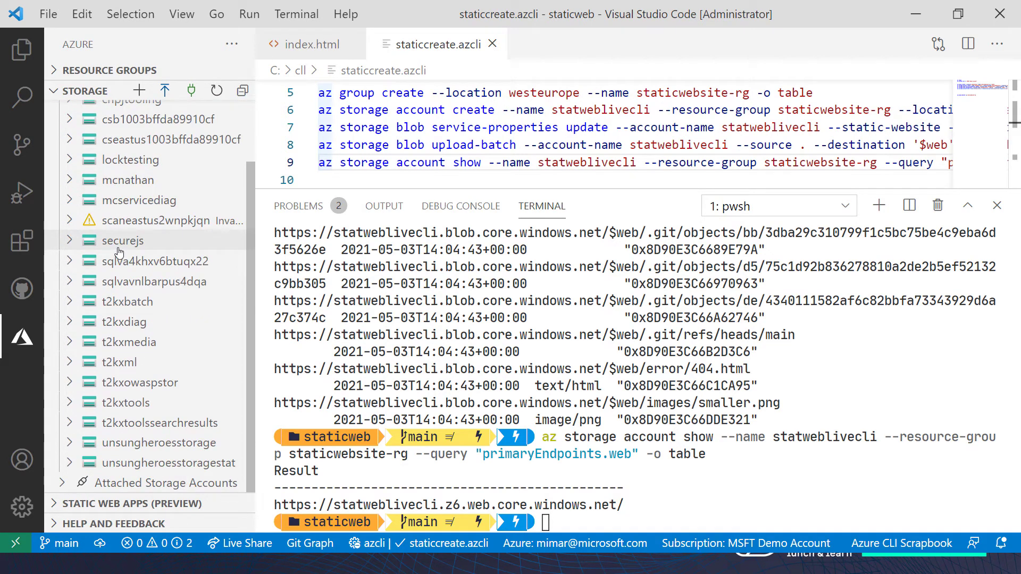
scroll(117, 261, "up", 1)
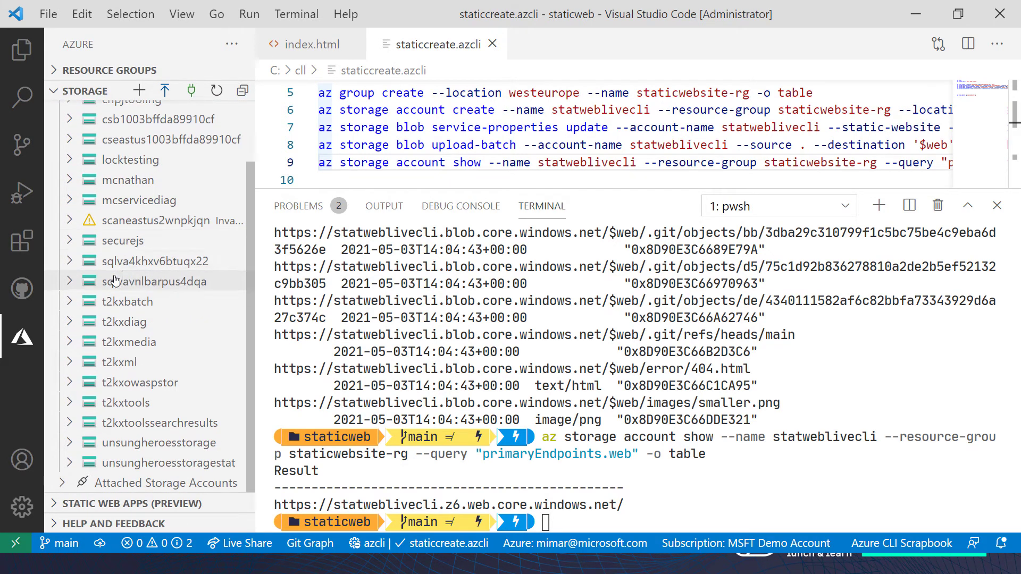
scroll(116, 281, "up", 2)
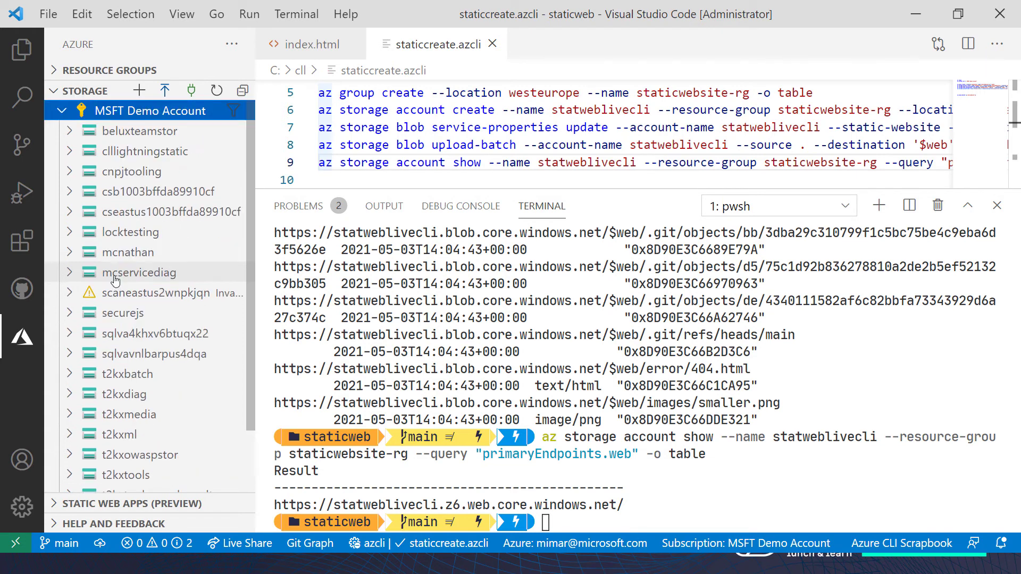
left_click(71, 153)
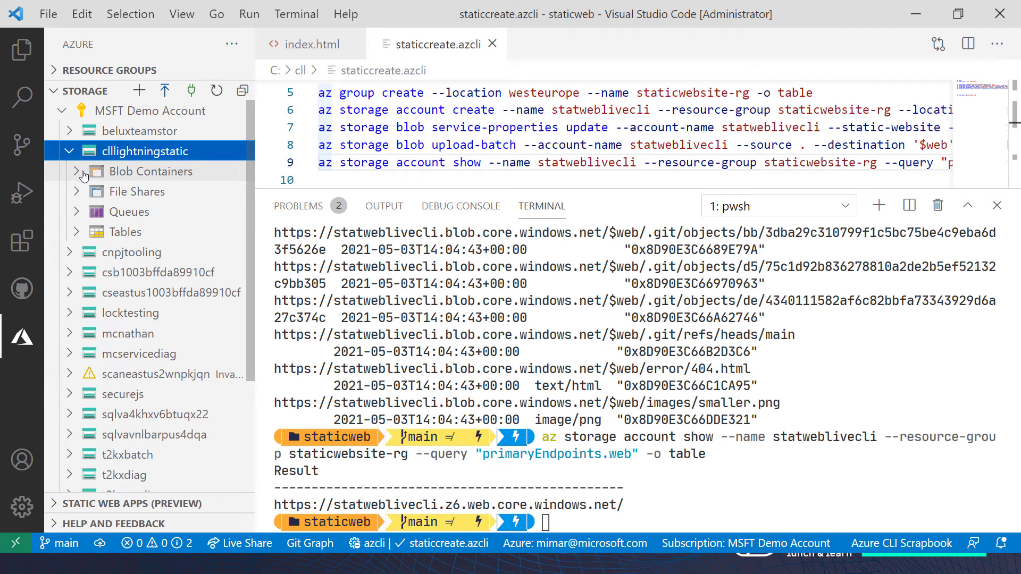
left_click(80, 175)
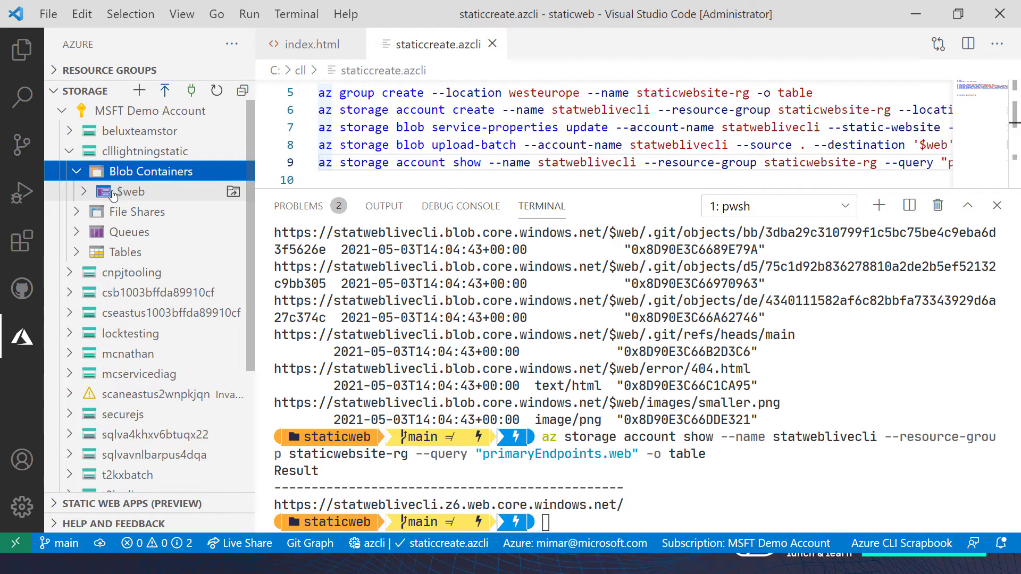
left_click(81, 193)
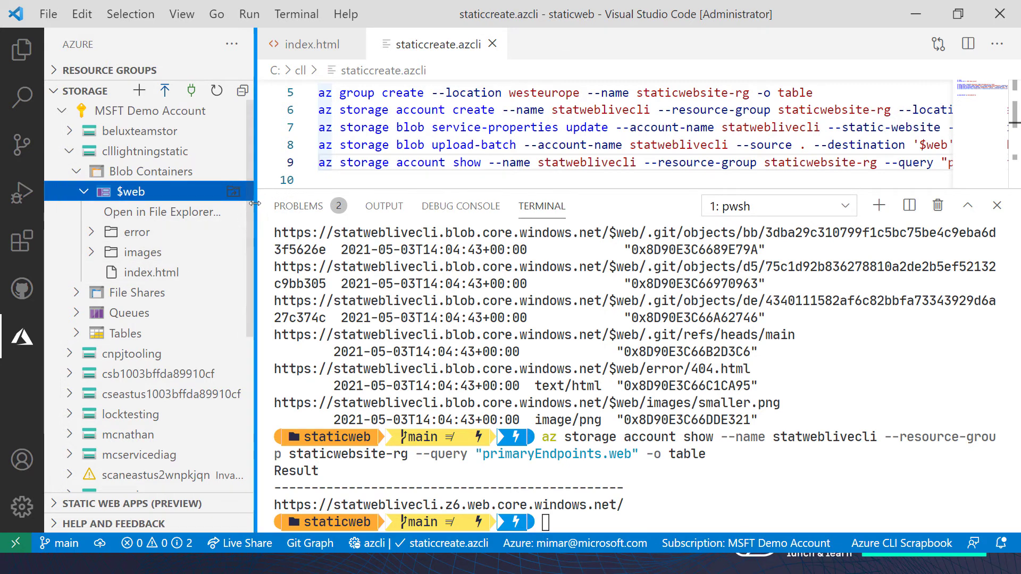
left_click_drag(256, 206, 286, 205)
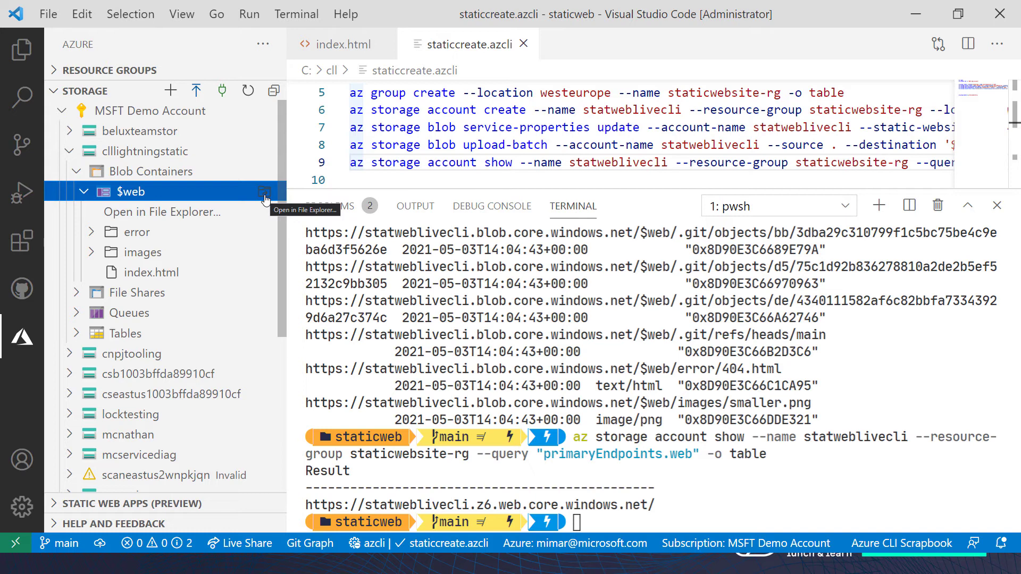
- Start deploying the staticweb folder to a static website via Azure Storage, choosing to create a new storage account with advanced options
left_click(22, 49)
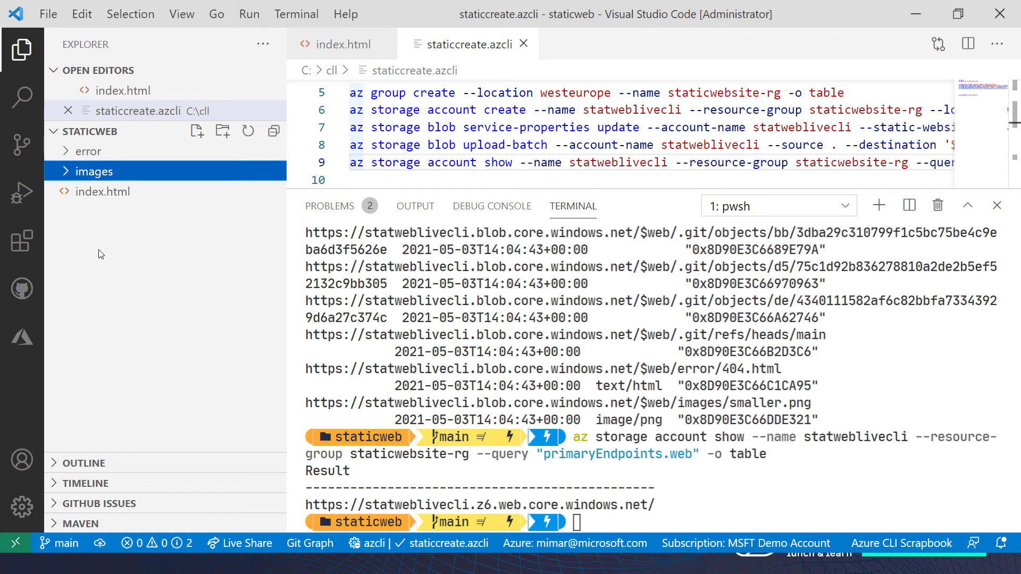
right_click(99, 220)
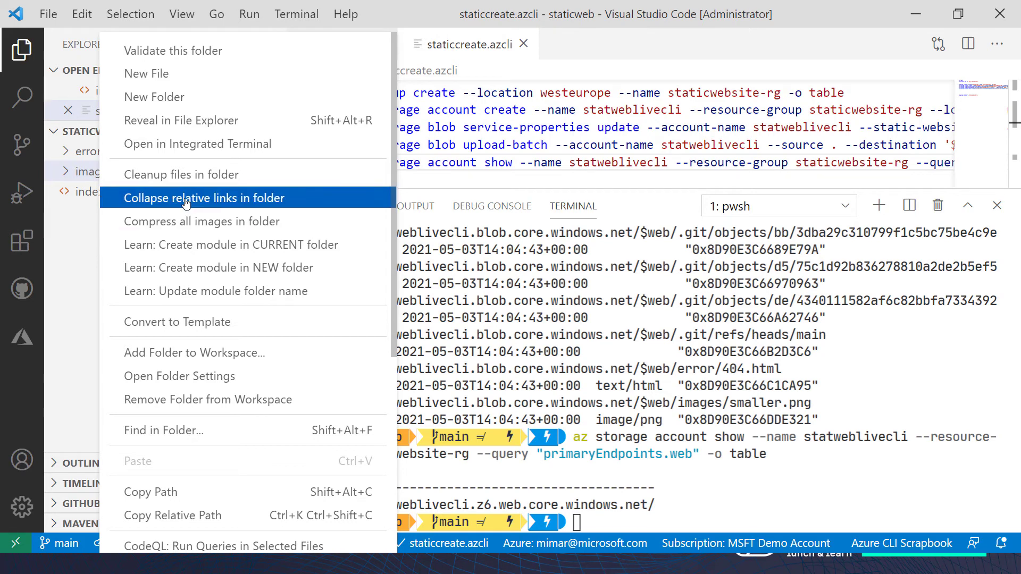
scroll(186, 204, "down", 2)
scroll(186, 204, "up", 2)
scroll(186, 205, "down", 6)
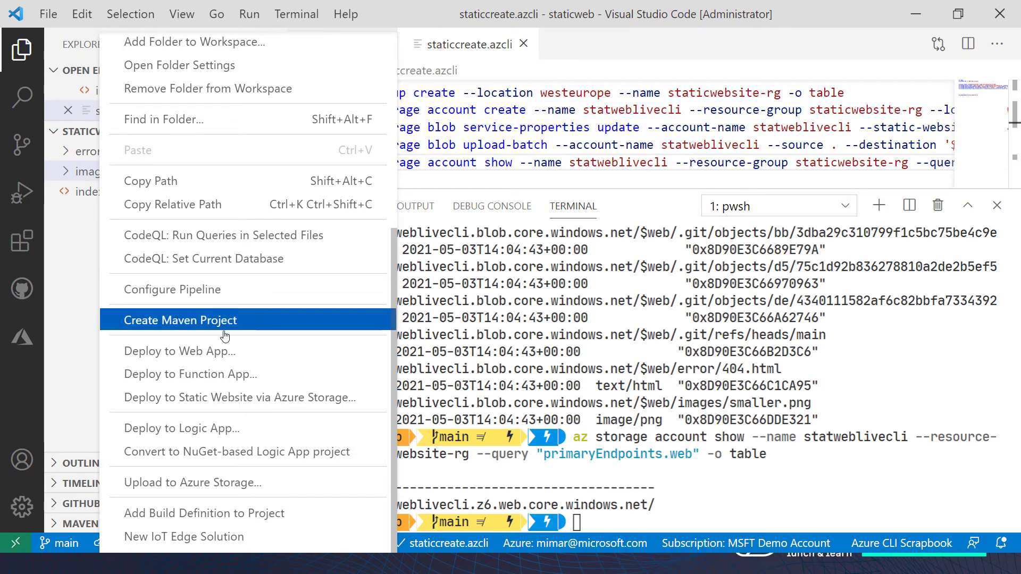
left_click(218, 406)
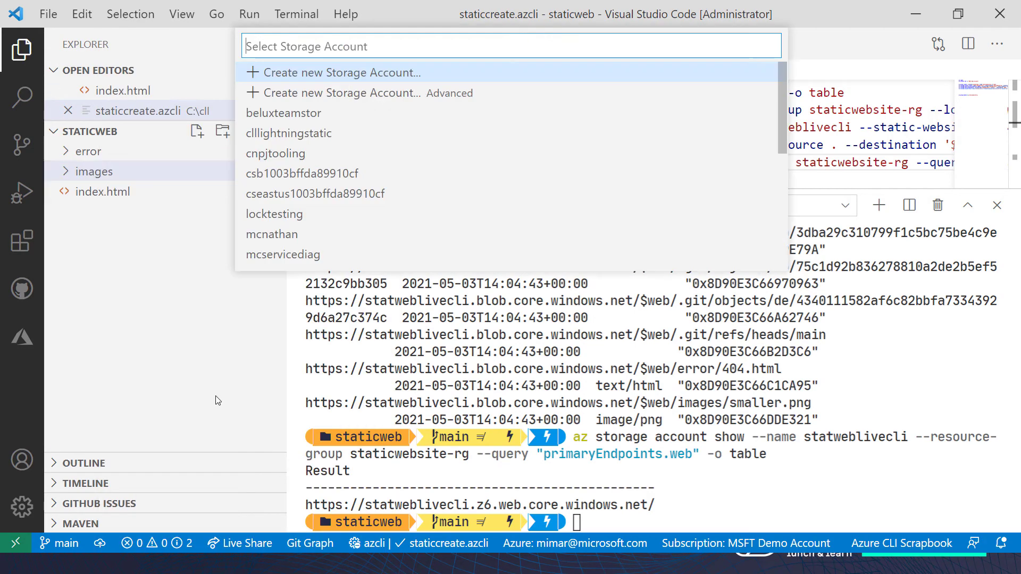
left_click(293, 96)
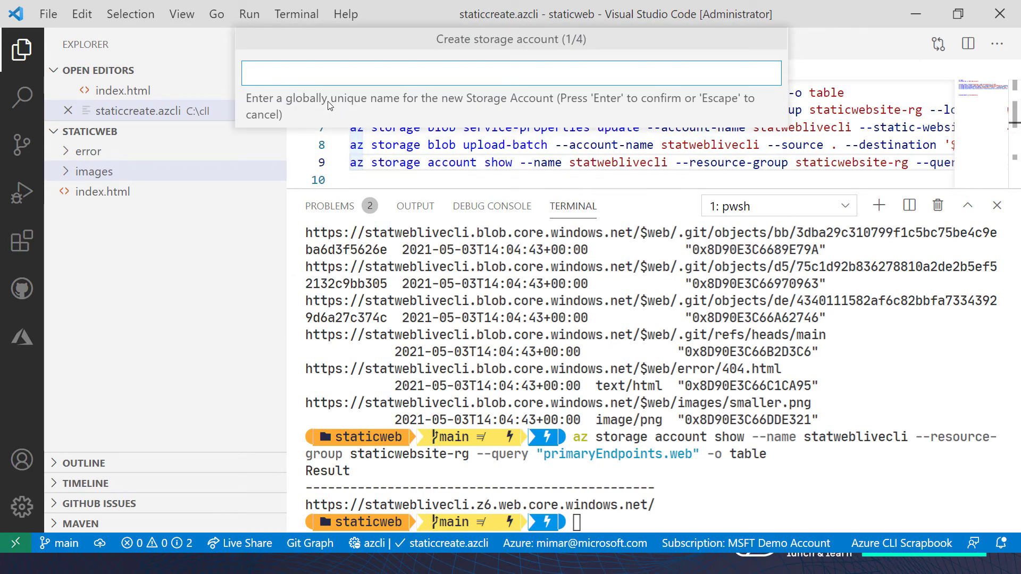
- Name the new storage account clllivedemo and place it in the clllightning resource group
type("cl")
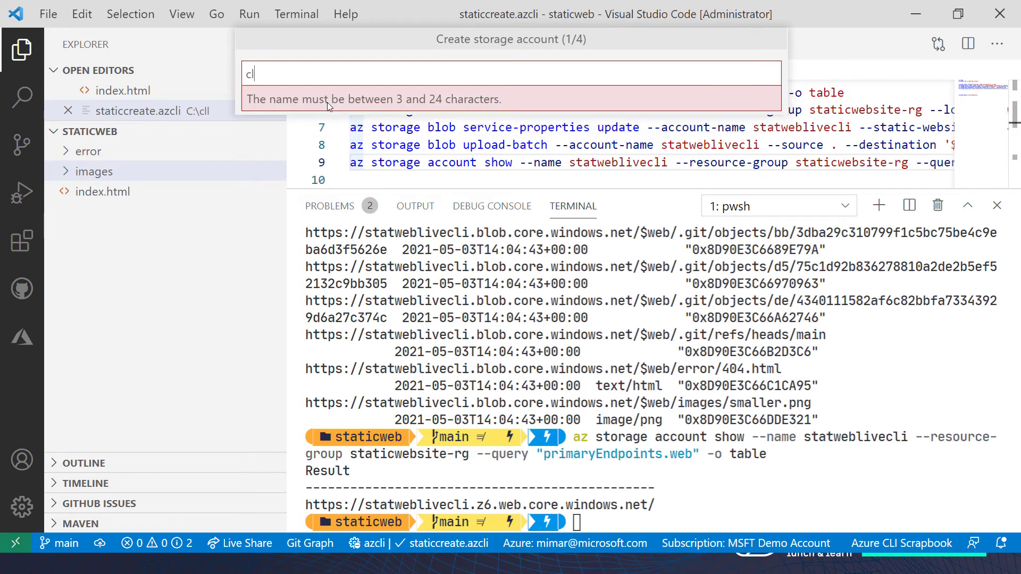
type("llivedemo")
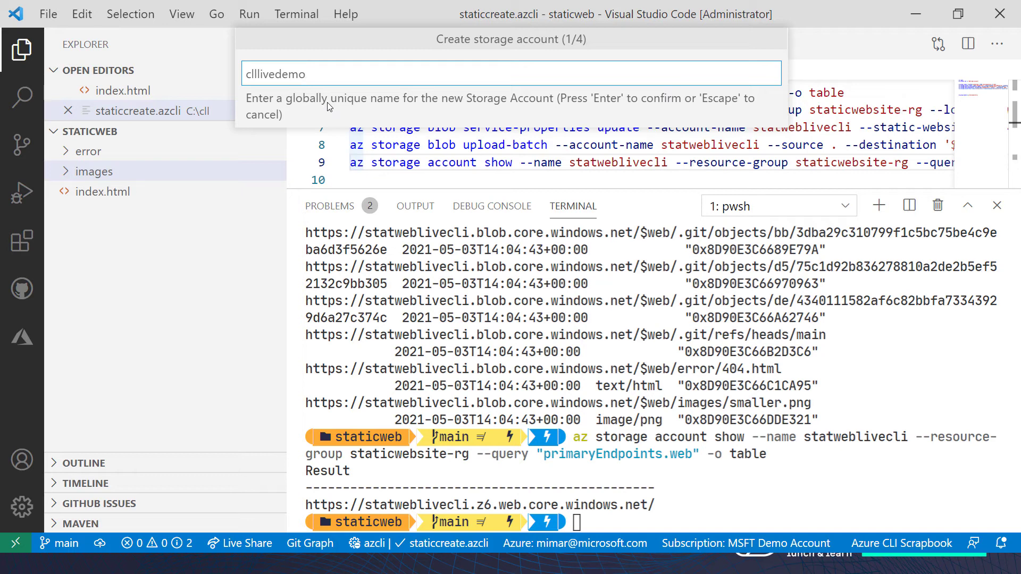
key("Return")
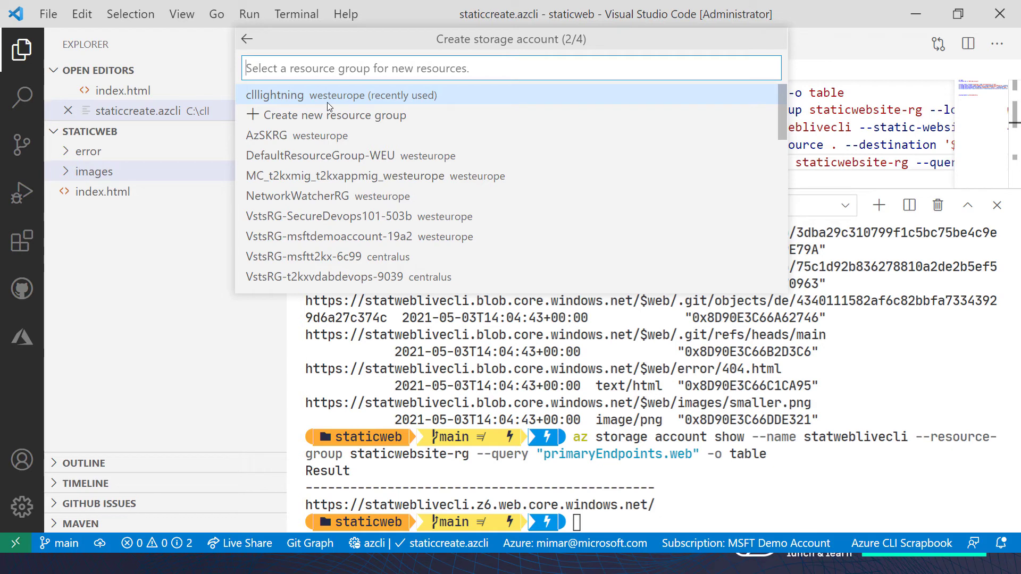
left_click(281, 99)
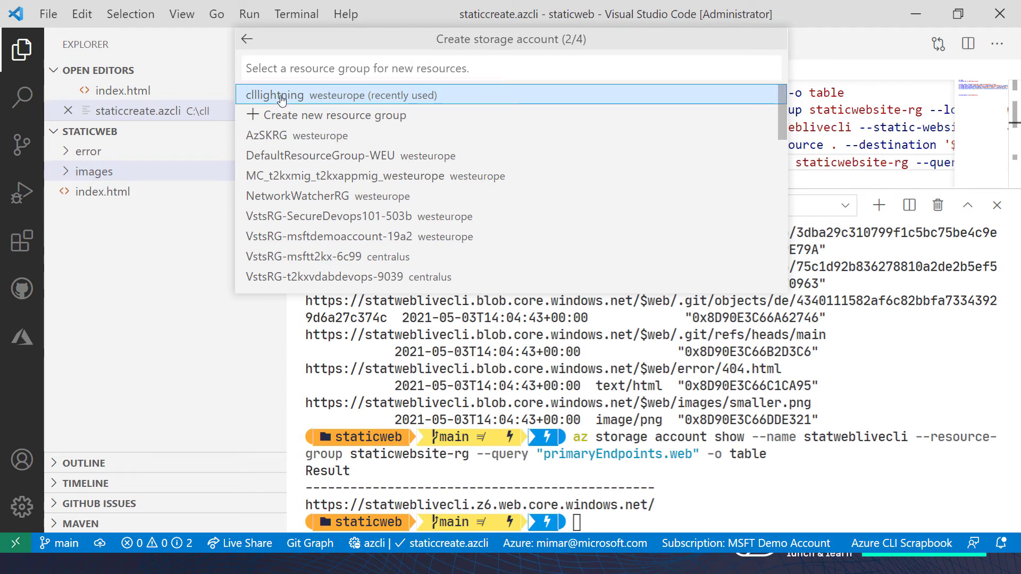
left_click(282, 98)
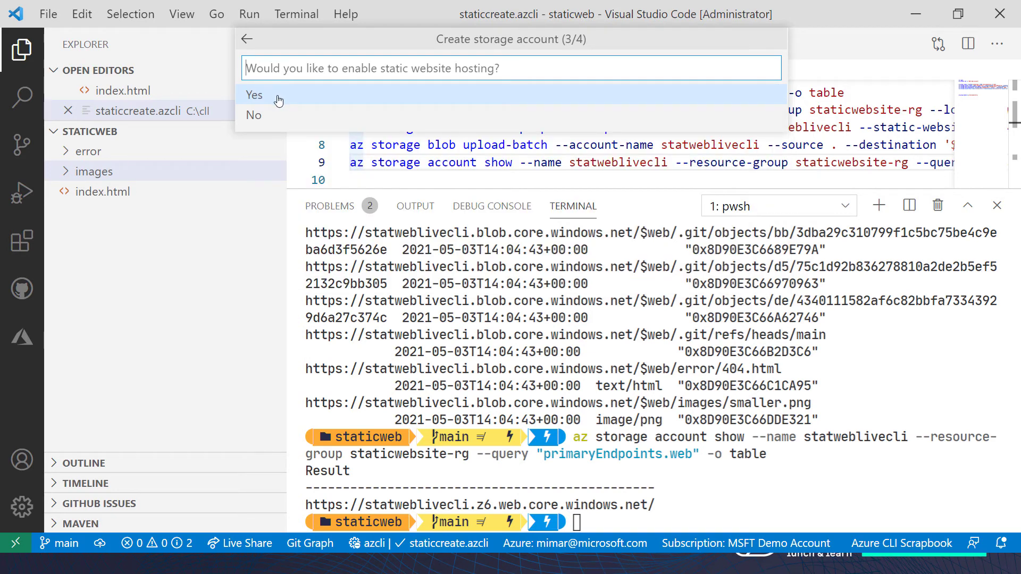
- Enable static website hosting with index document index.html and error document error/404.html, and create the account in West Europe
left_click(278, 101)
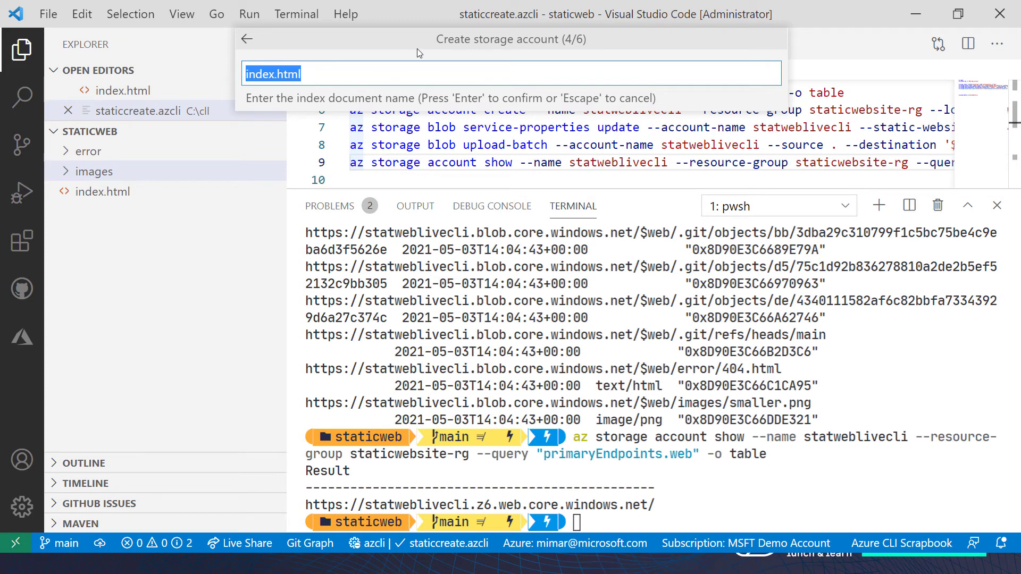
key("Return")
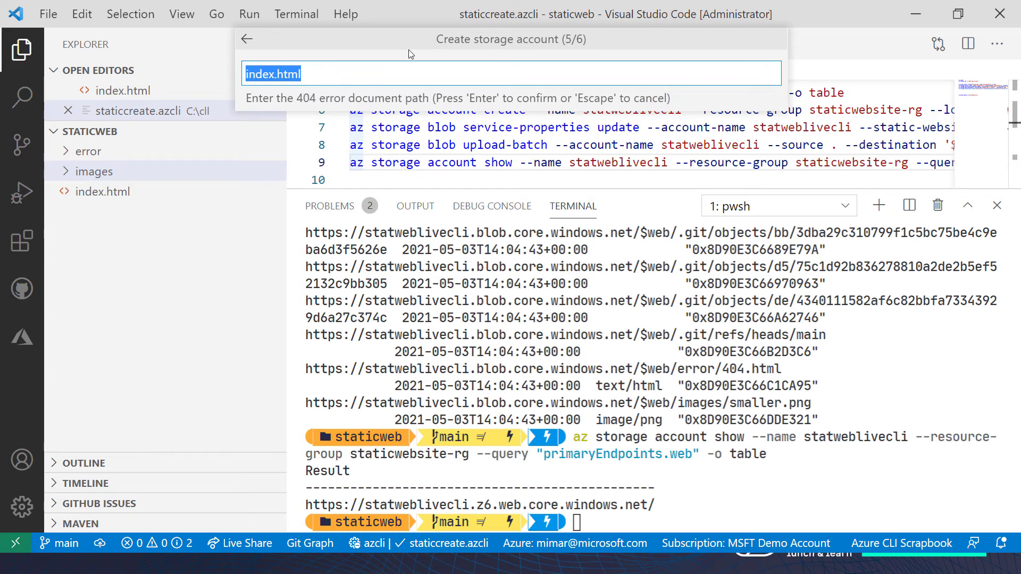
type("error/")
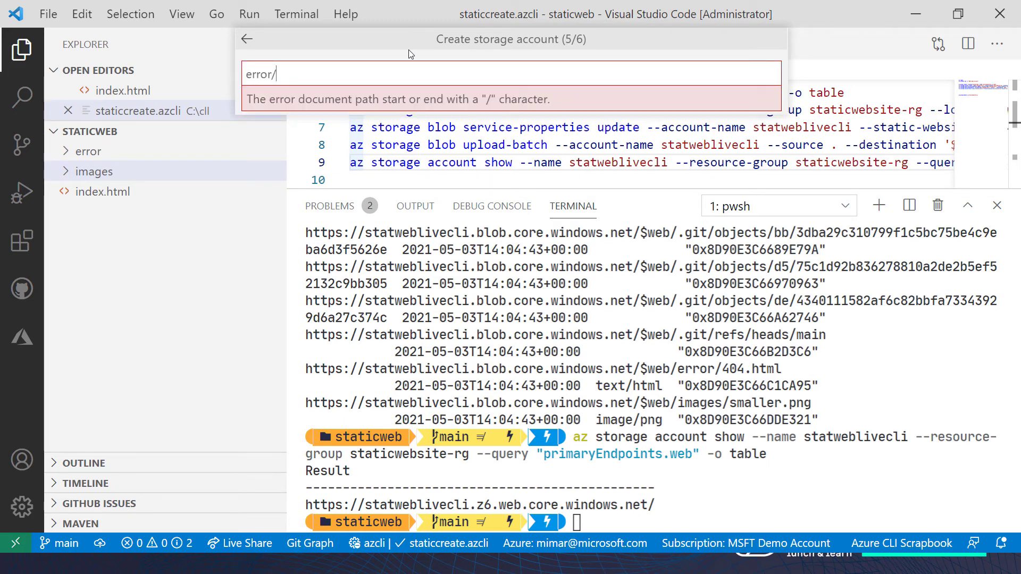
type("404")
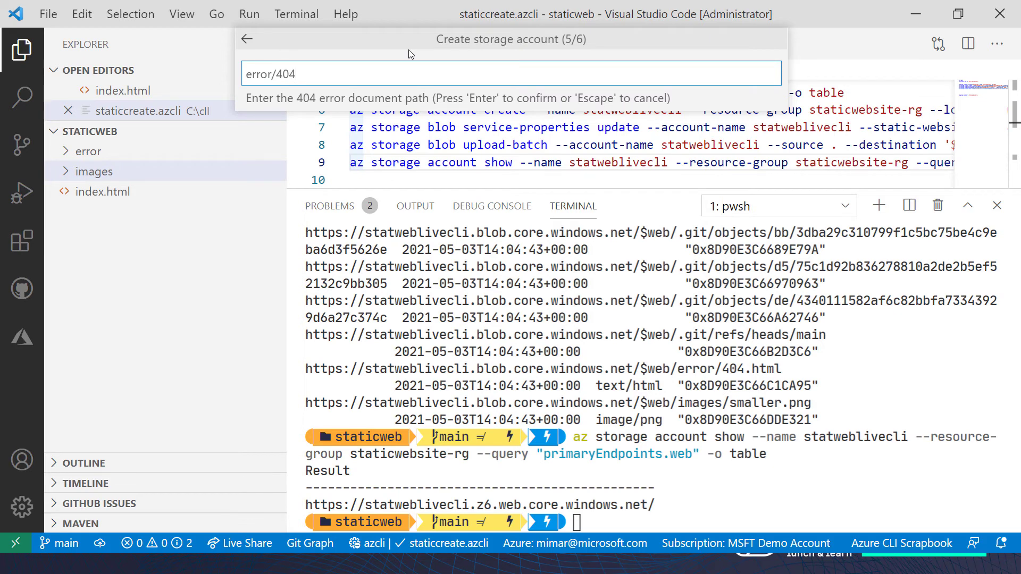
type(".html")
key("Return")
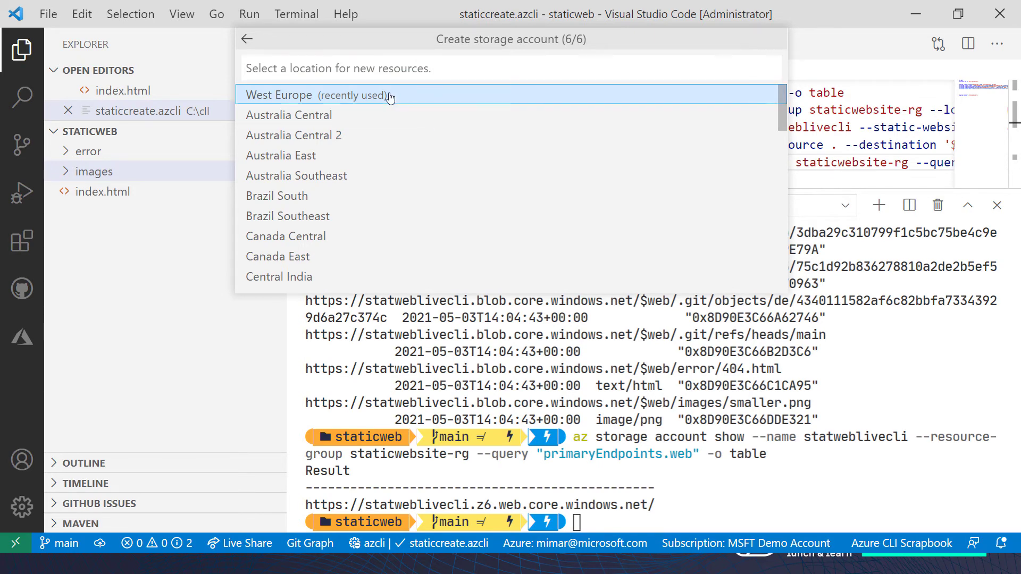
left_click(417, 93)
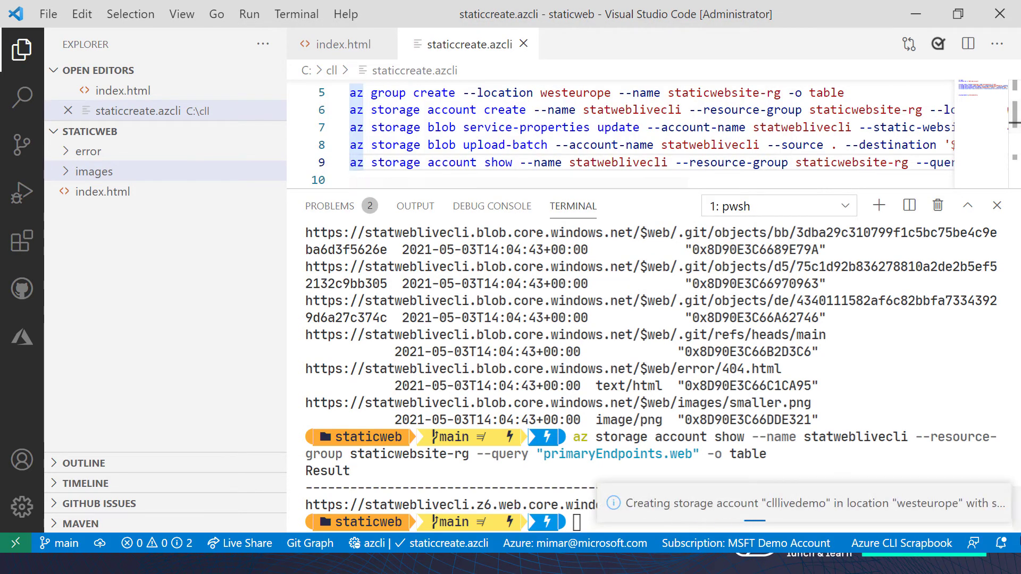
- Once the deployment completes, open the clllivedemo website in the browser
left_click(994, 502)
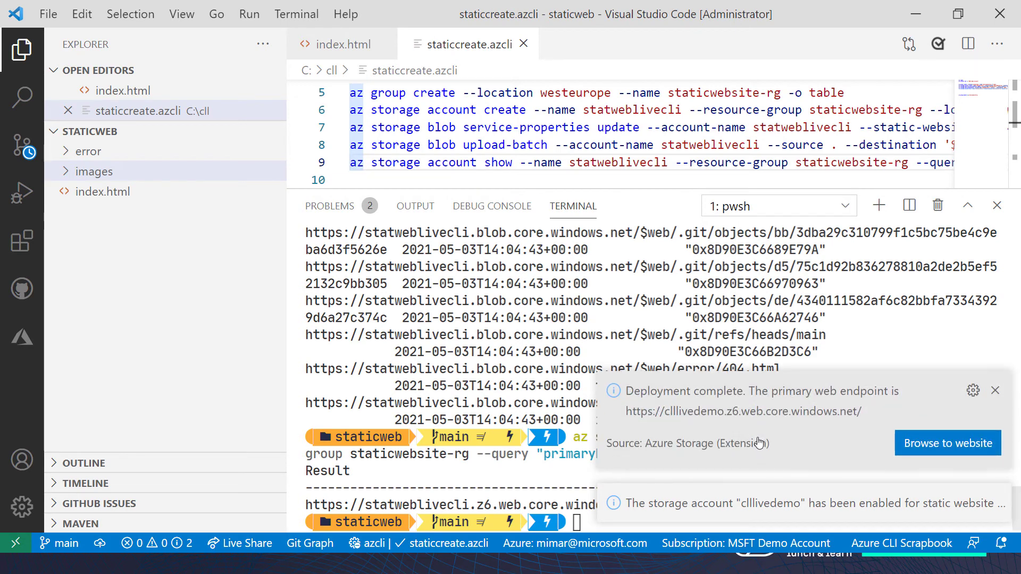
left_click(961, 451)
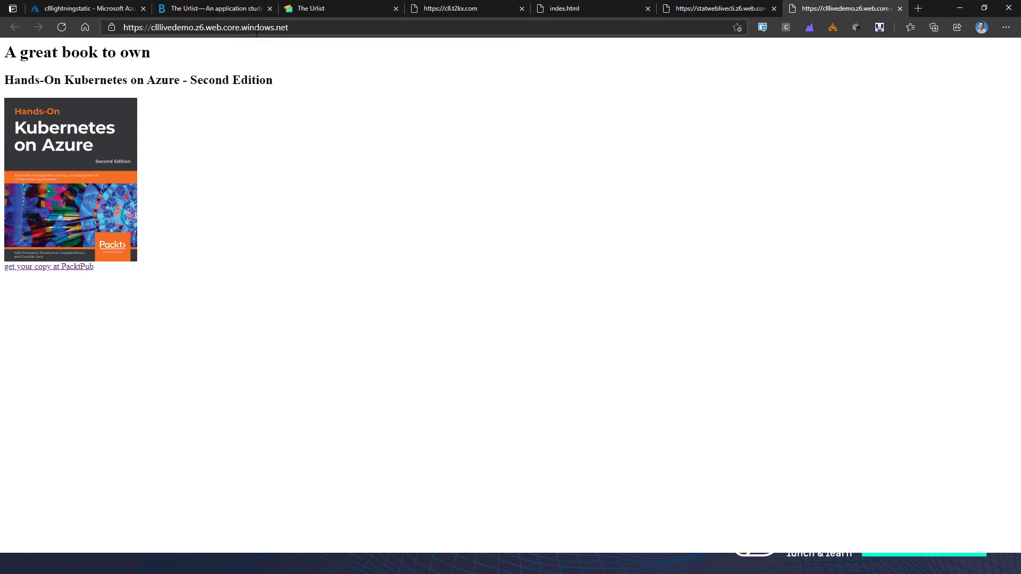
- In the Azure portal, open Insights for clllightningstatic and examine the overview charts for transactions, availability, capacity, latency and bandwidth
left_click(100, 4)
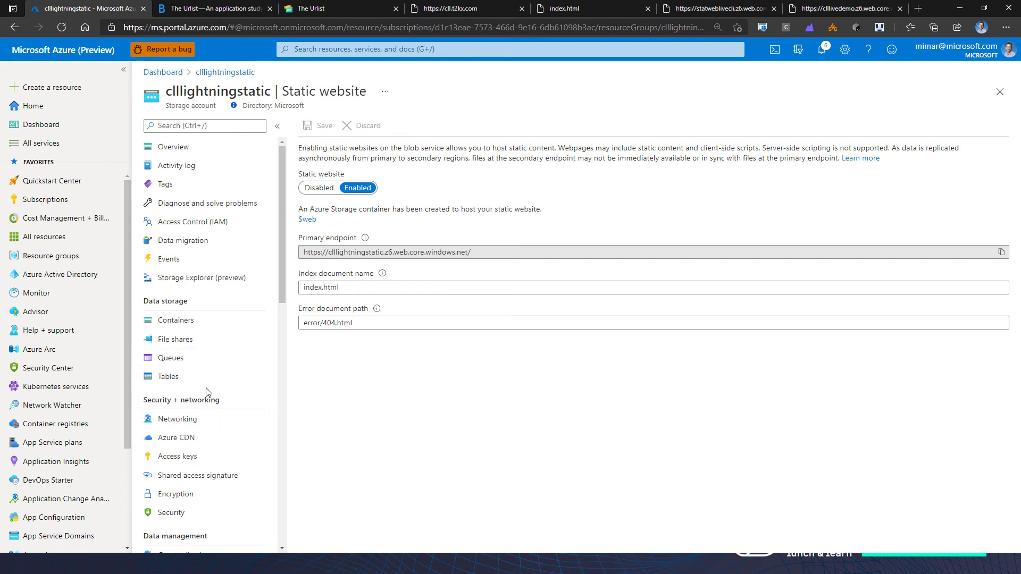
scroll(175, 356, "down", 8)
scroll(178, 350, "down", 3)
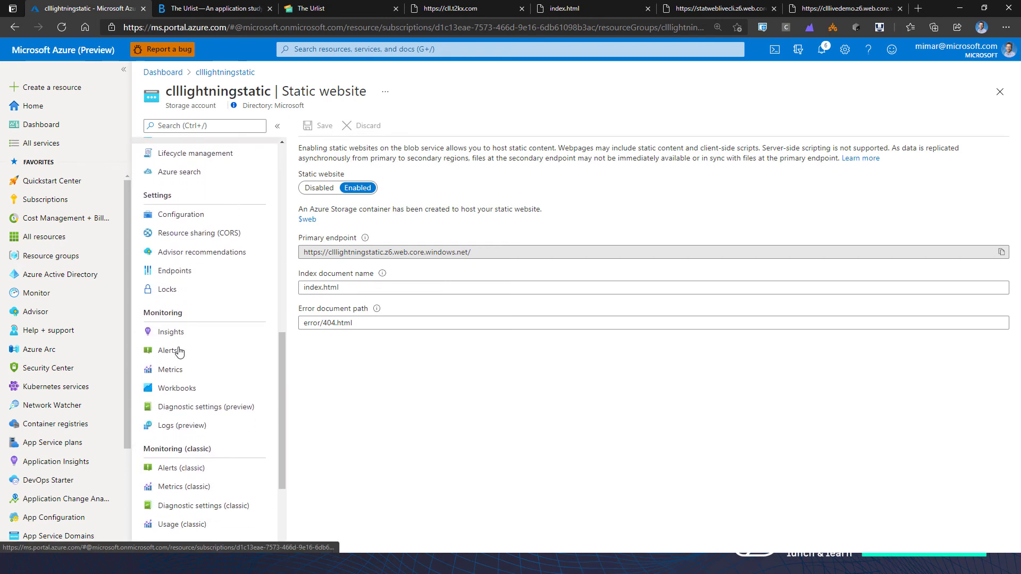
left_click(183, 325)
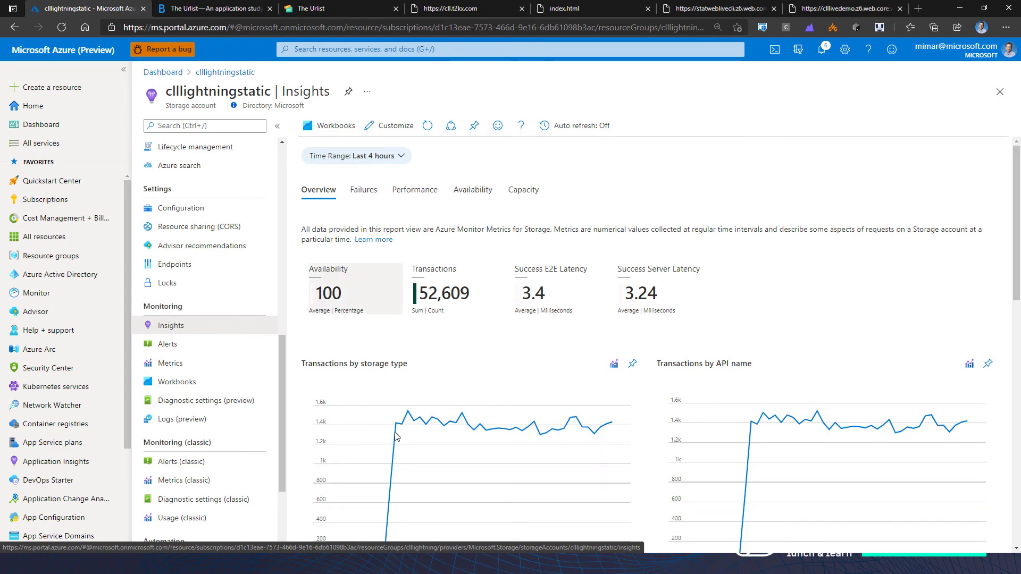
scroll(410, 420, "down", 2)
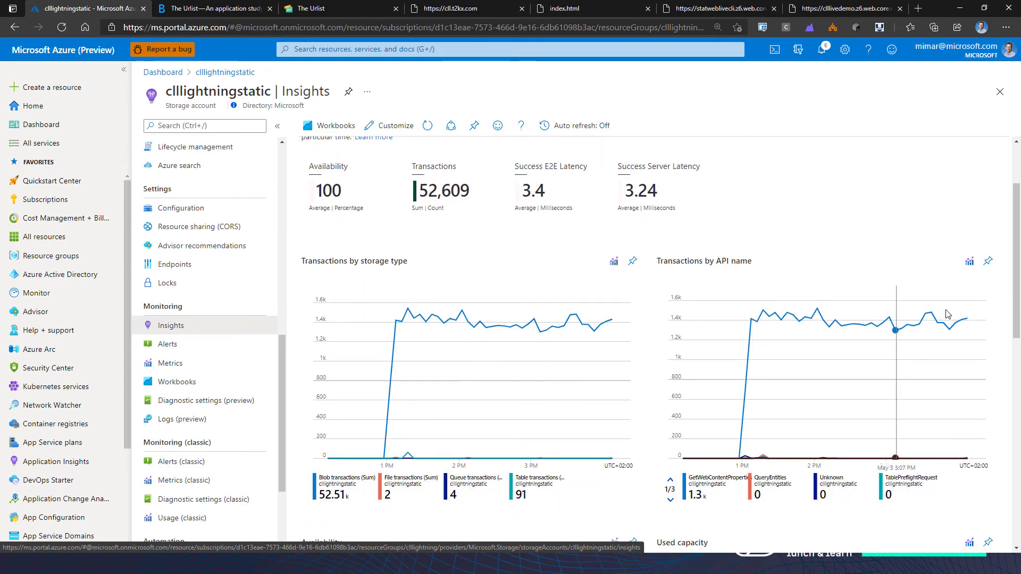
scroll(506, 369, "down", 6)
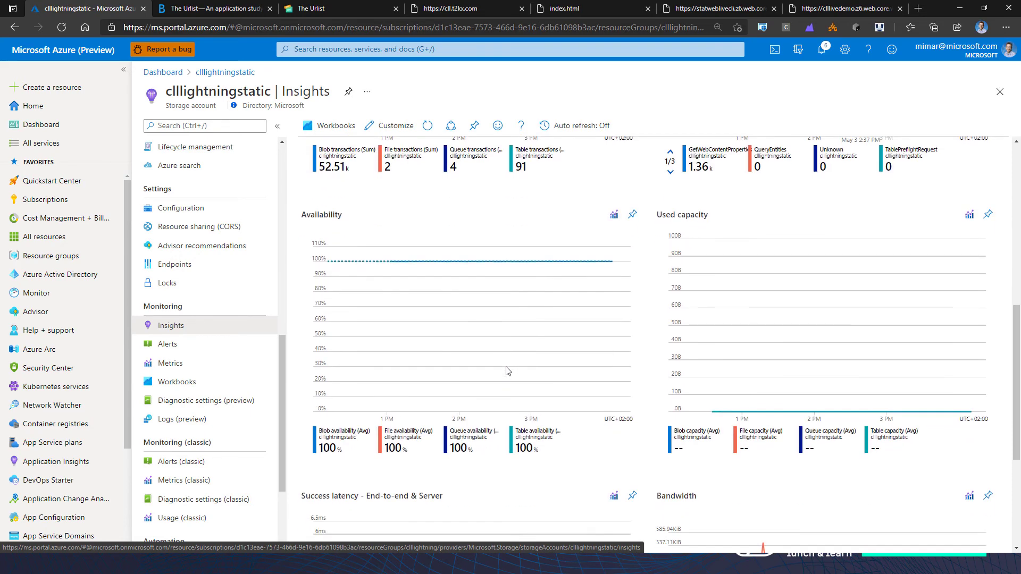
scroll(505, 369, "down", 4)
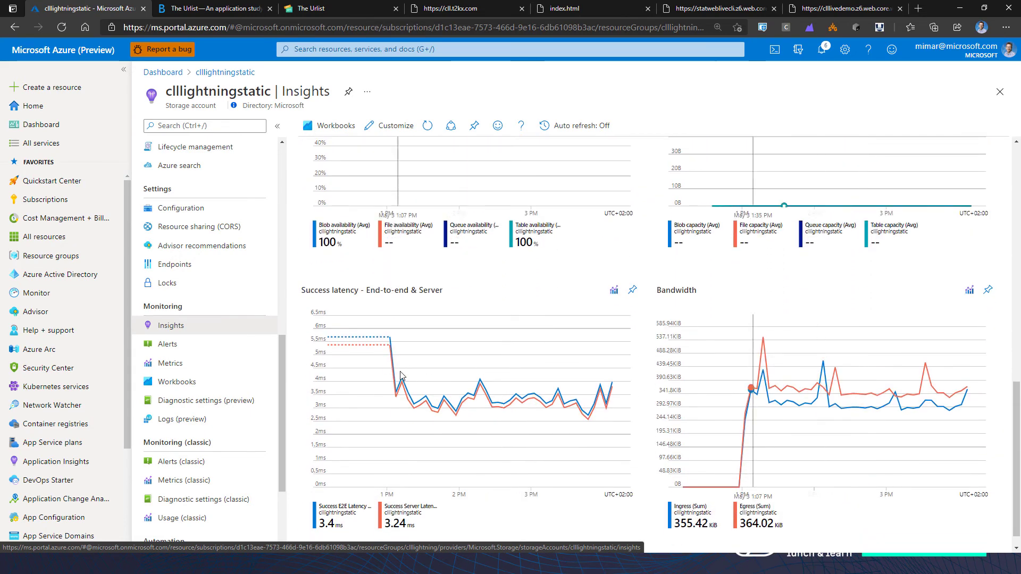
scroll(488, 383, "down", 1)
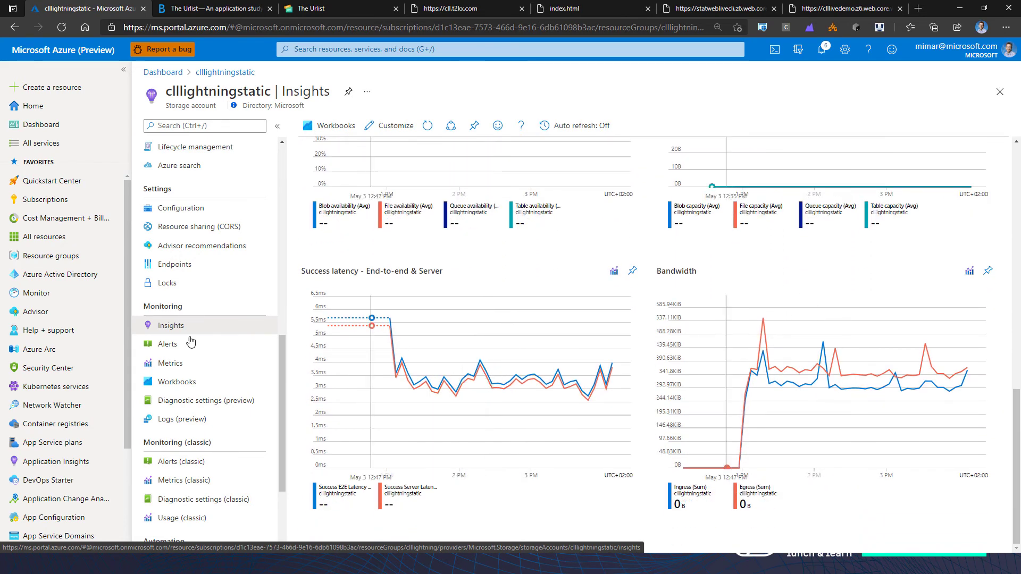
scroll(168, 386, "up", 7)
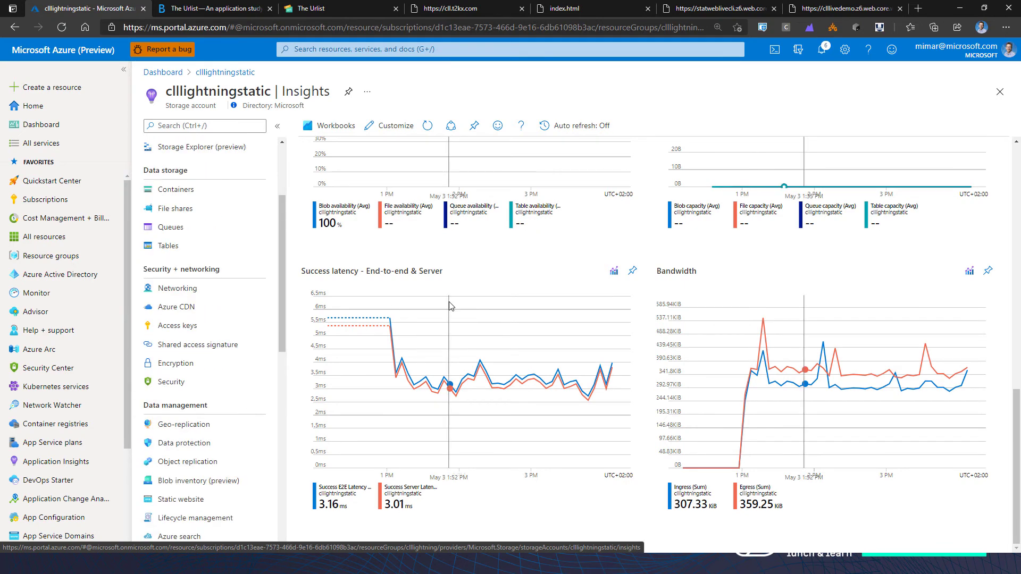
scroll(448, 301, "up", 10)
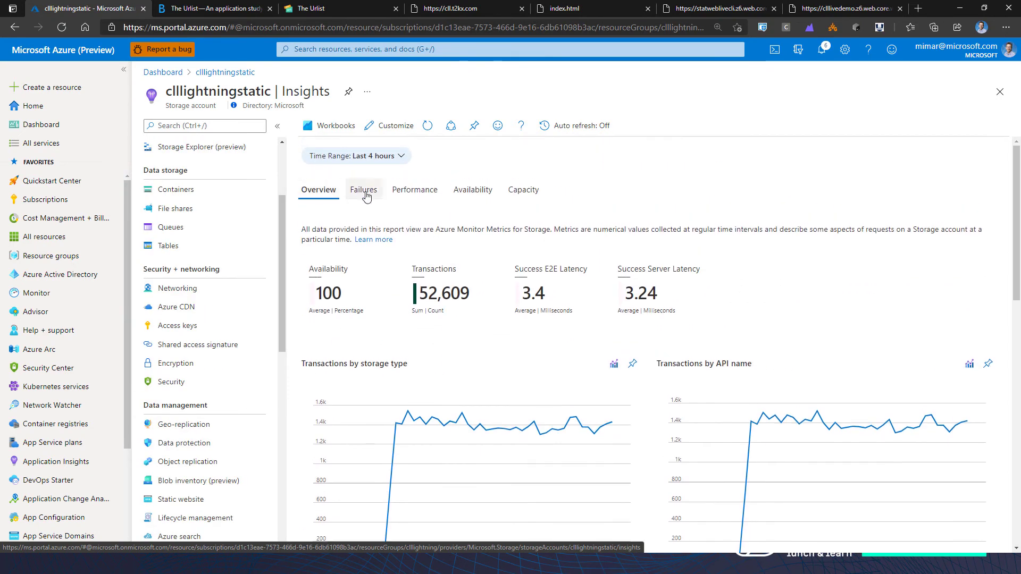
- Examine the Failures view of the clllightningstatic insights, including the failing transactions chart and the breakdowns by API name and response type
left_click(365, 192)
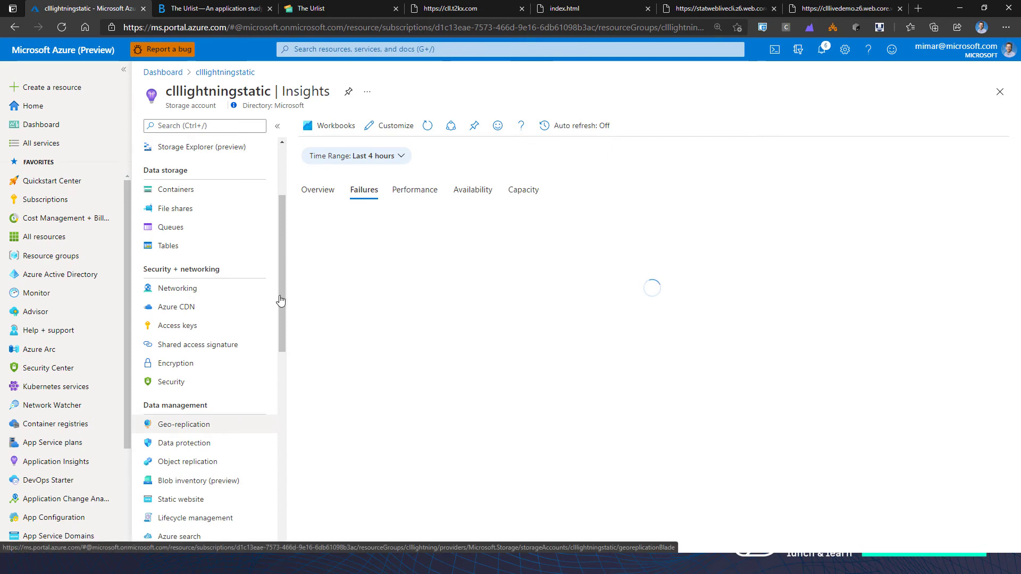
scroll(272, 291, "down", 1)
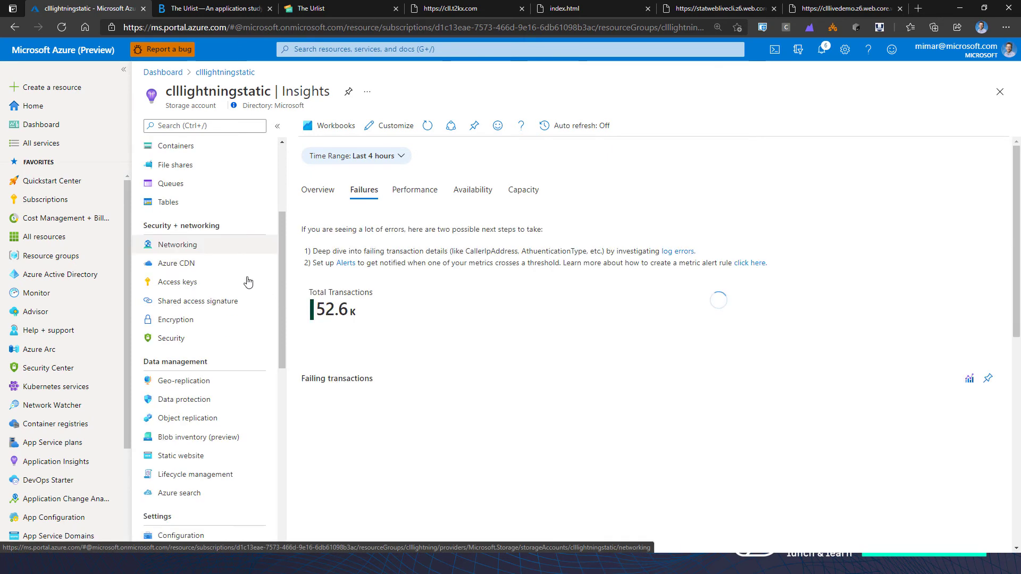
scroll(248, 282, "down", 6)
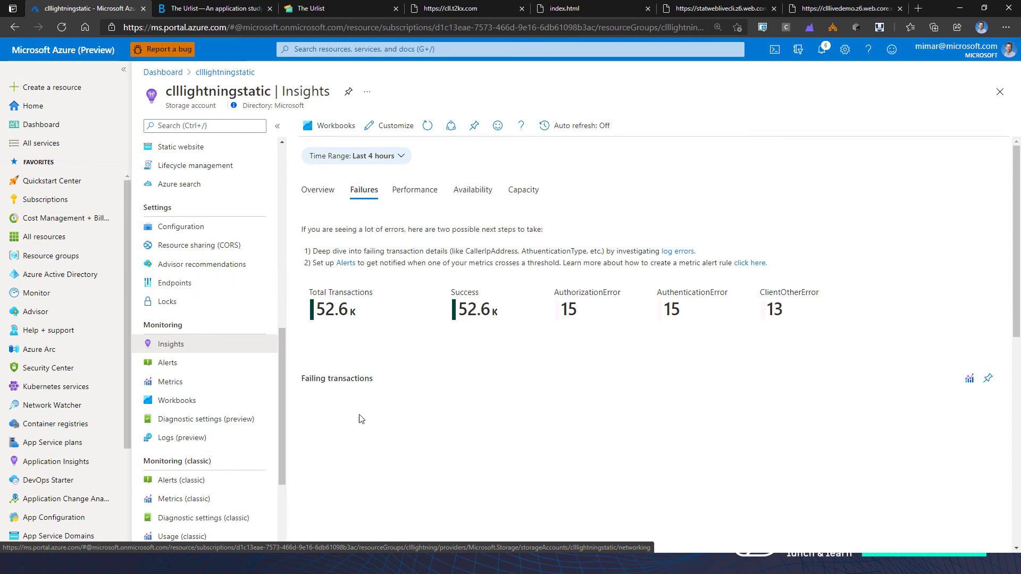
scroll(391, 396, "down", 3)
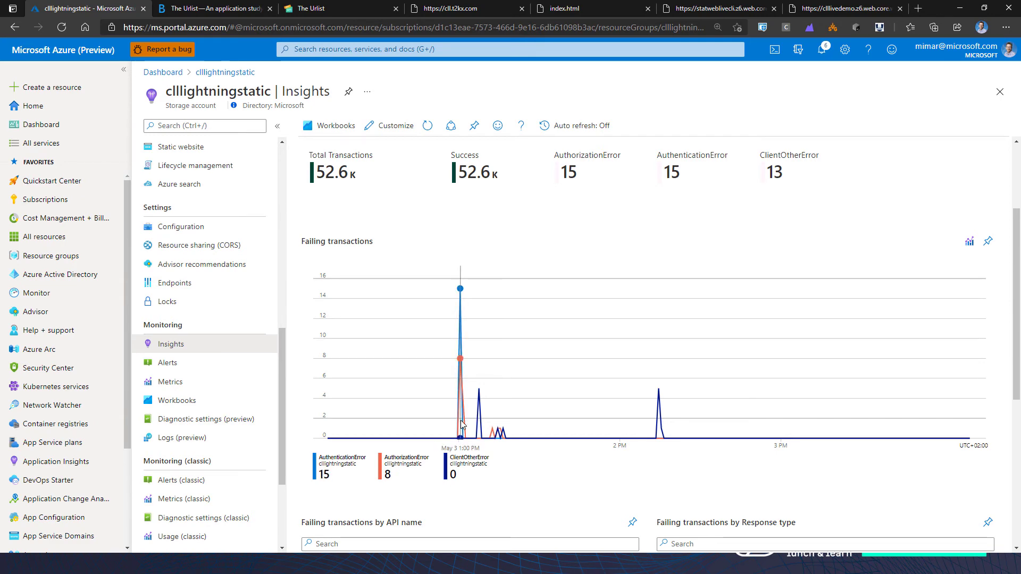
scroll(461, 420, "down", 4)
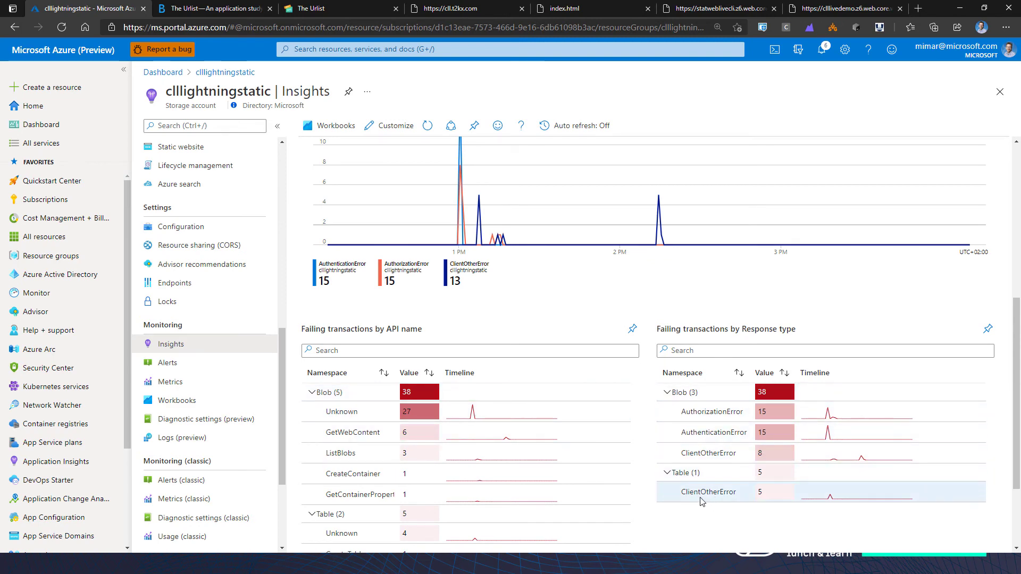
- Pin a failing-transactions table to the existing private dashboard Ride The Lightning
scroll(700, 500, "down", 2)
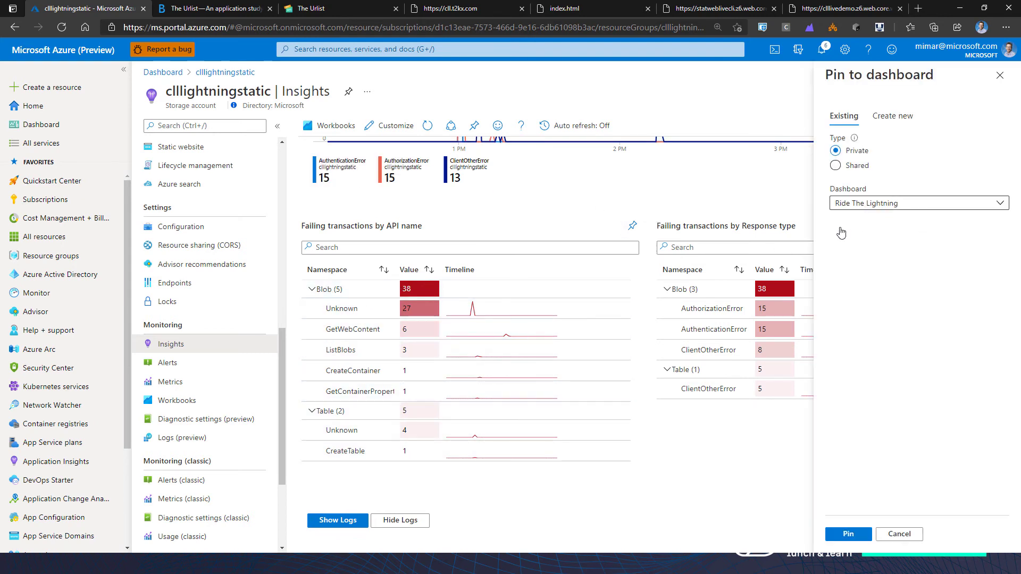
left_click(848, 534)
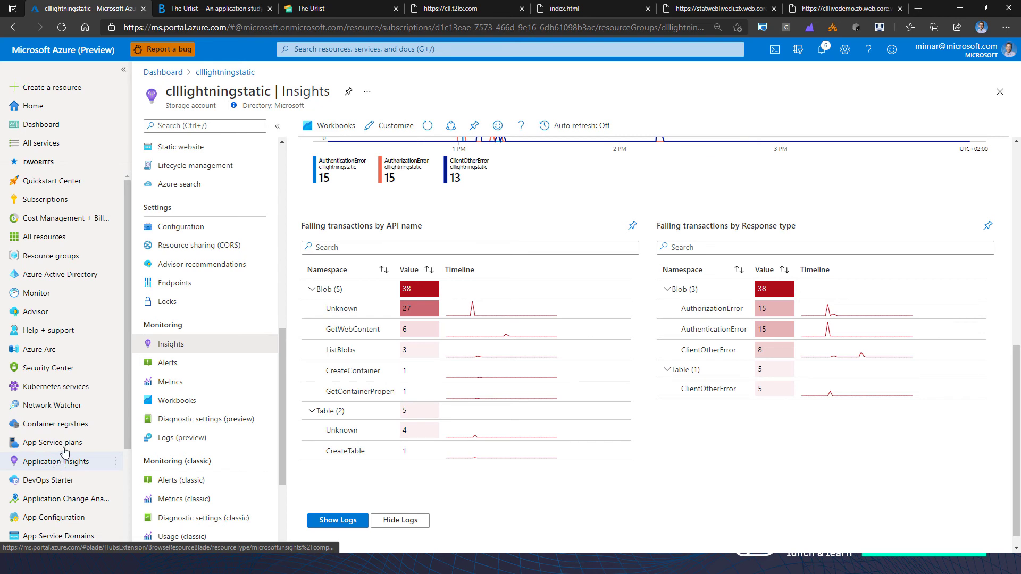
scroll(61, 468, "down", 1)
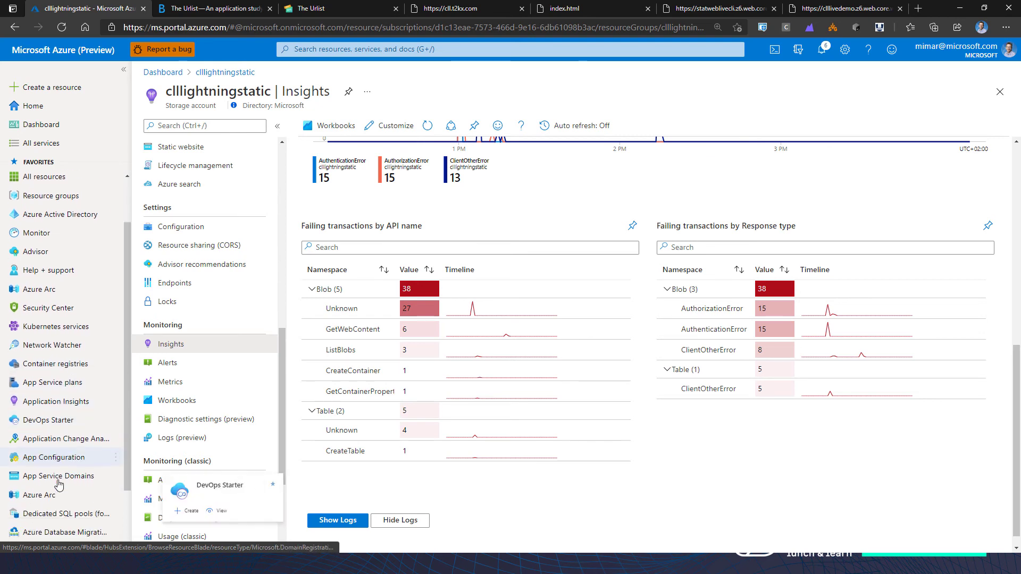
- Find the Front Doors service by searching the portal for "front", and open the Front Door designer of clllightning
scroll(58, 484, "down", 1)
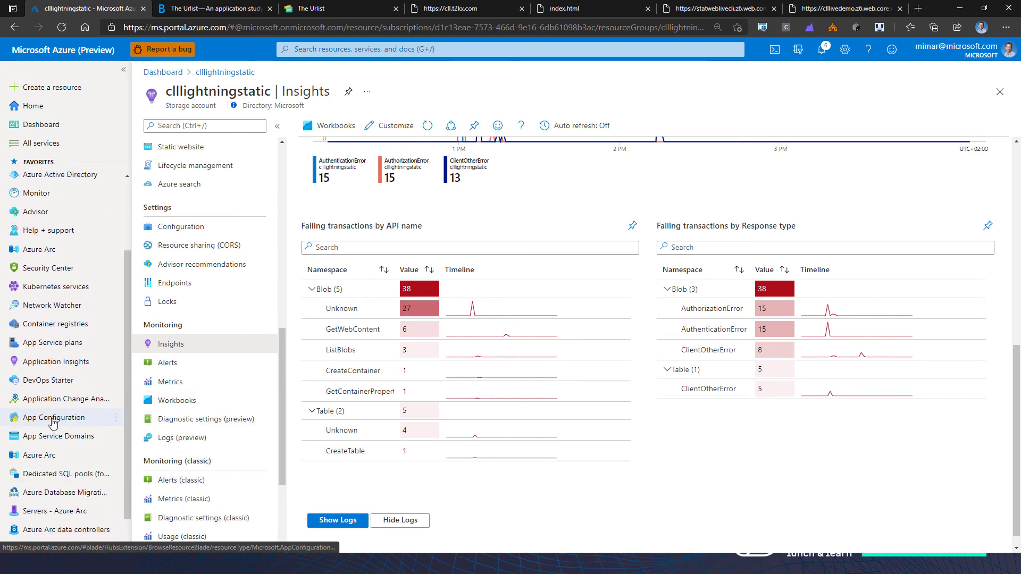
left_click(321, 48)
type("f")
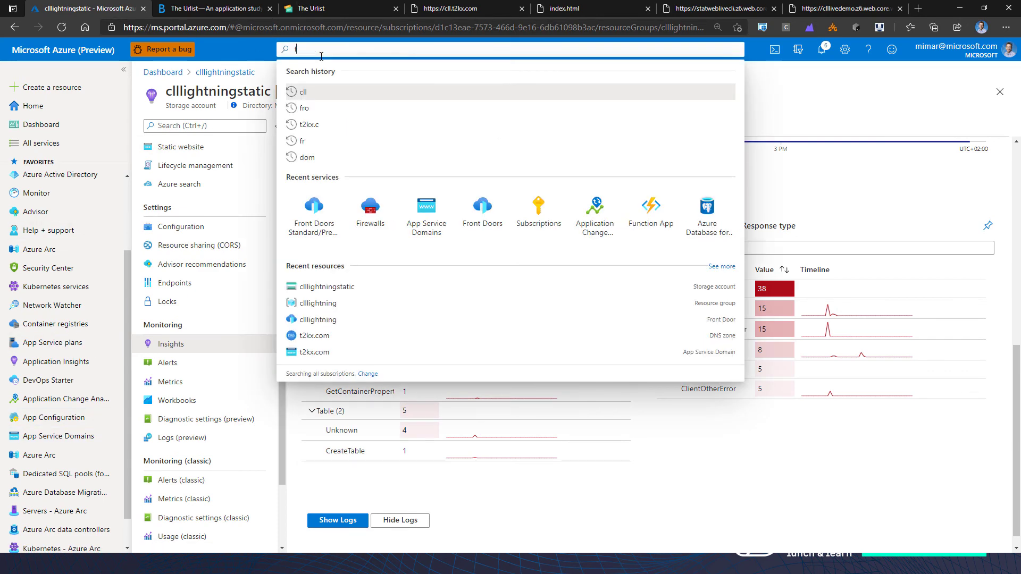
type("ront")
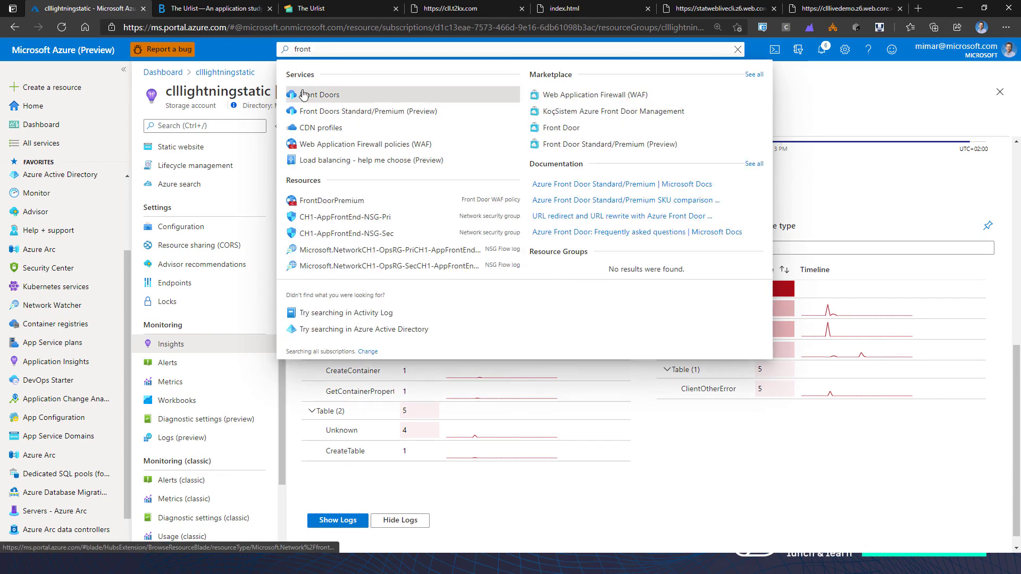
key("Escape")
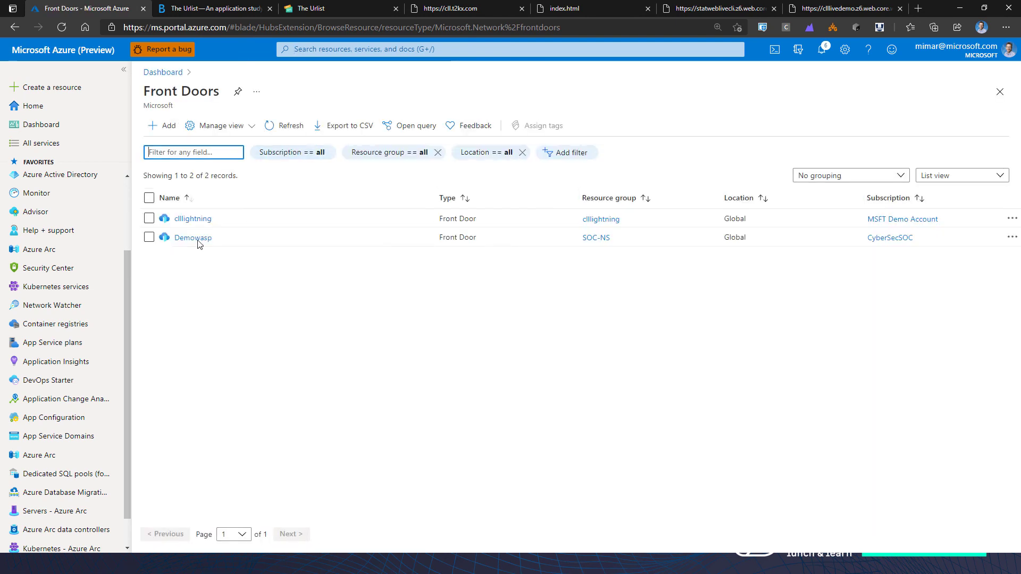
left_click(183, 219)
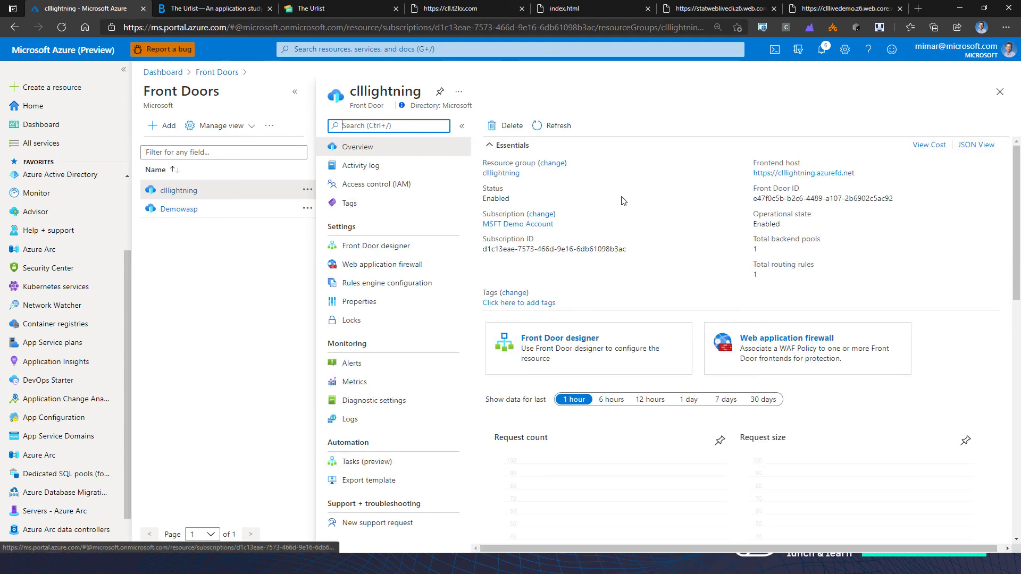
left_click(378, 249)
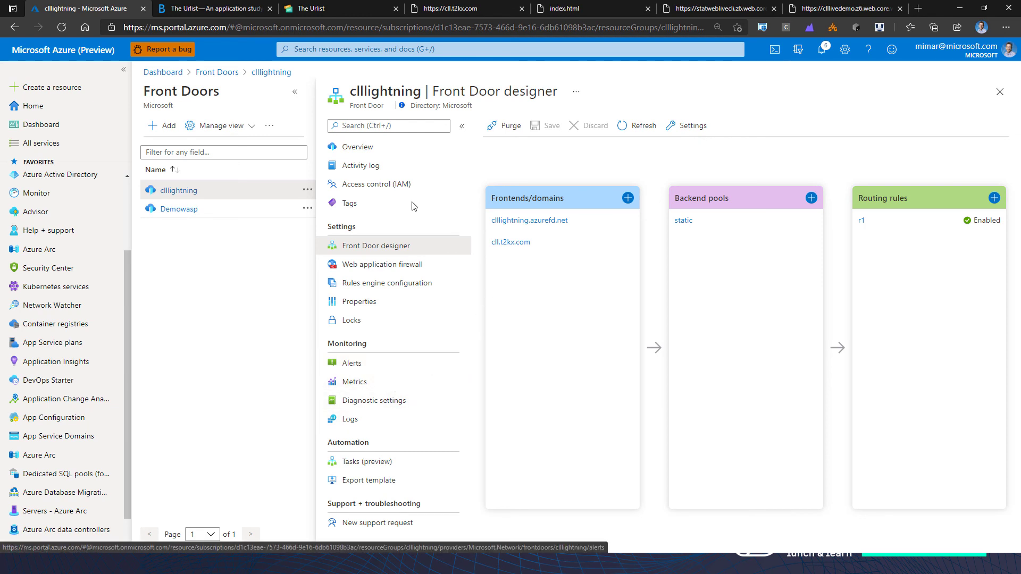
- Look at The Urlist website, and return to the start of the article "The Urlist—An application study in Serverless and Azure"
left_click(208, 9)
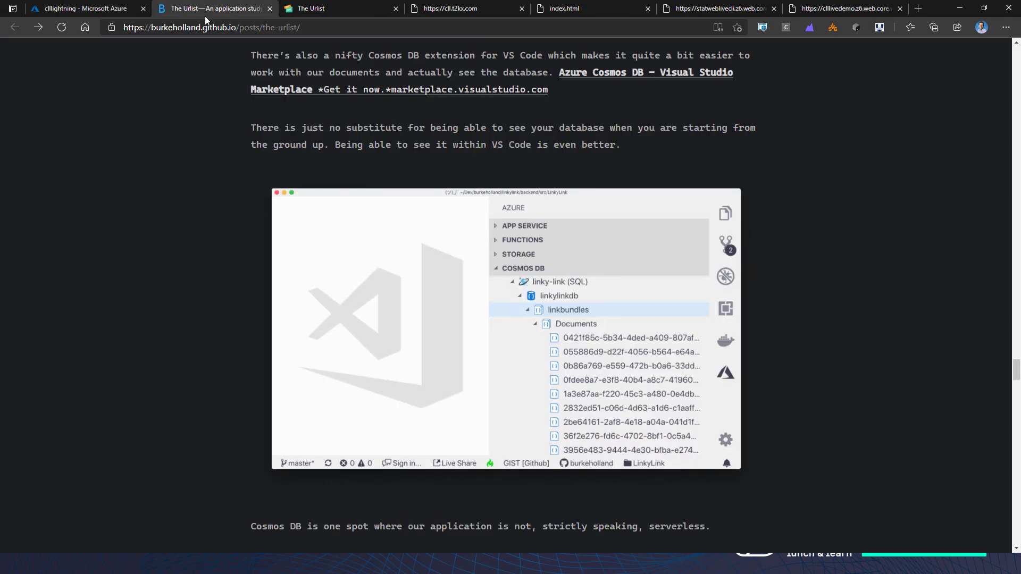
left_click(318, 12)
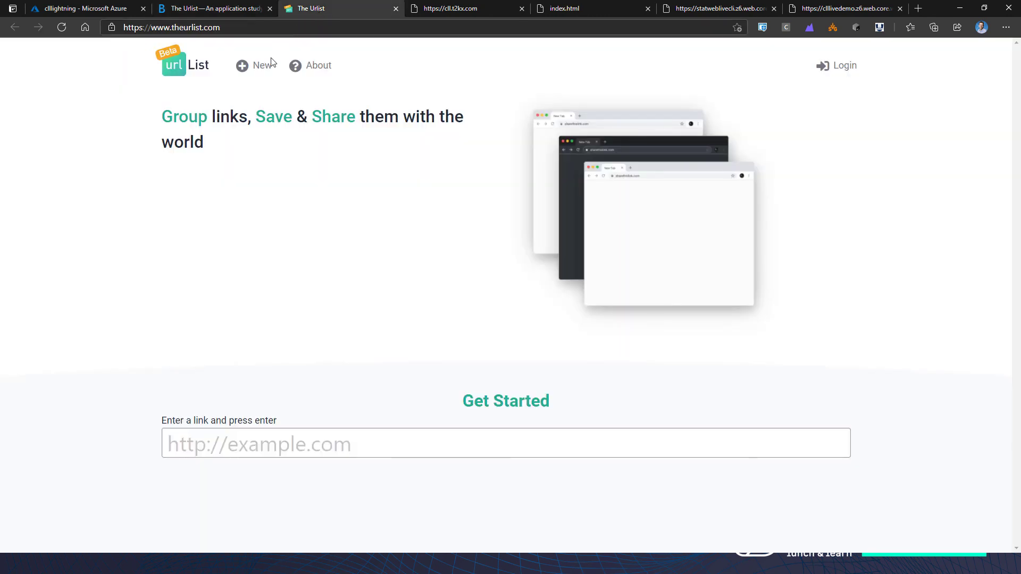
left_click(215, 9)
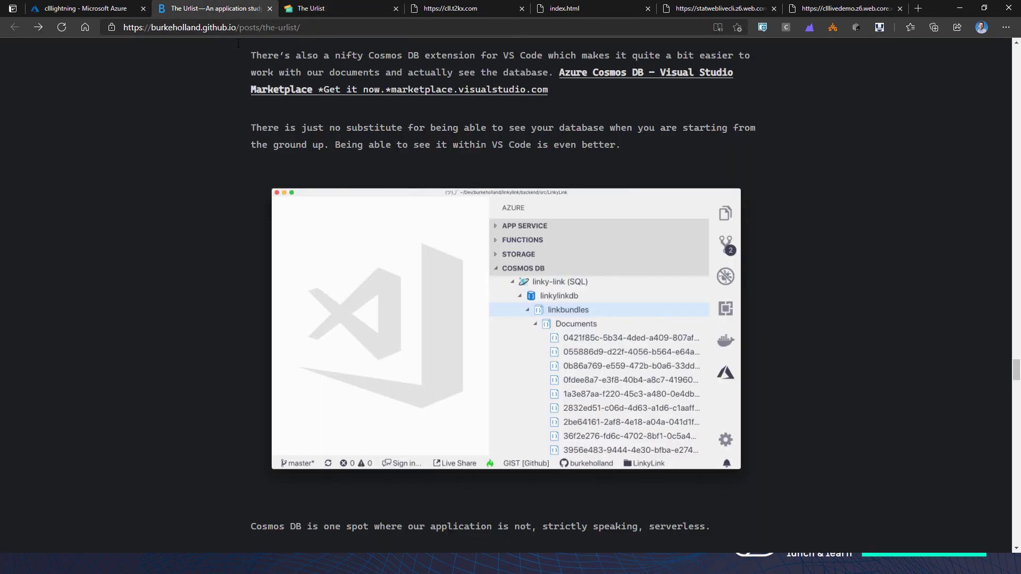
scroll(252, 154, "up", 5)
scroll(253, 155, "up", 15)
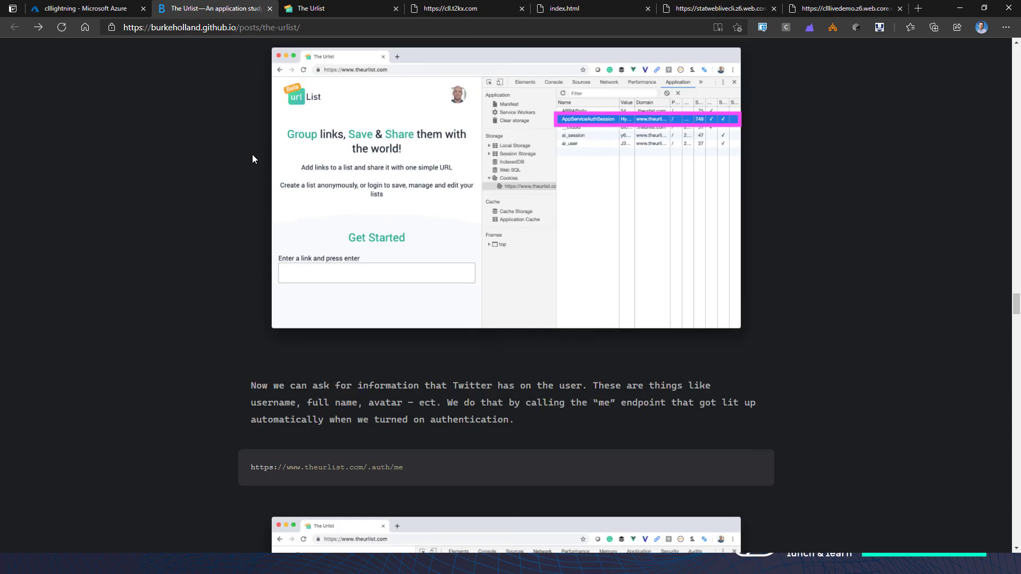
scroll(252, 155, "up", 15)
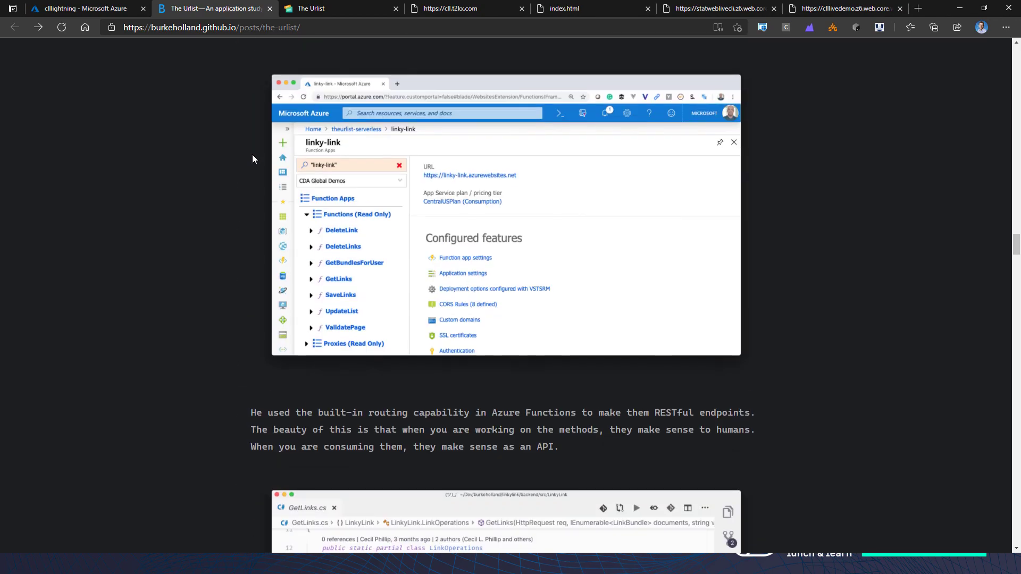
scroll(253, 156, "up", 15)
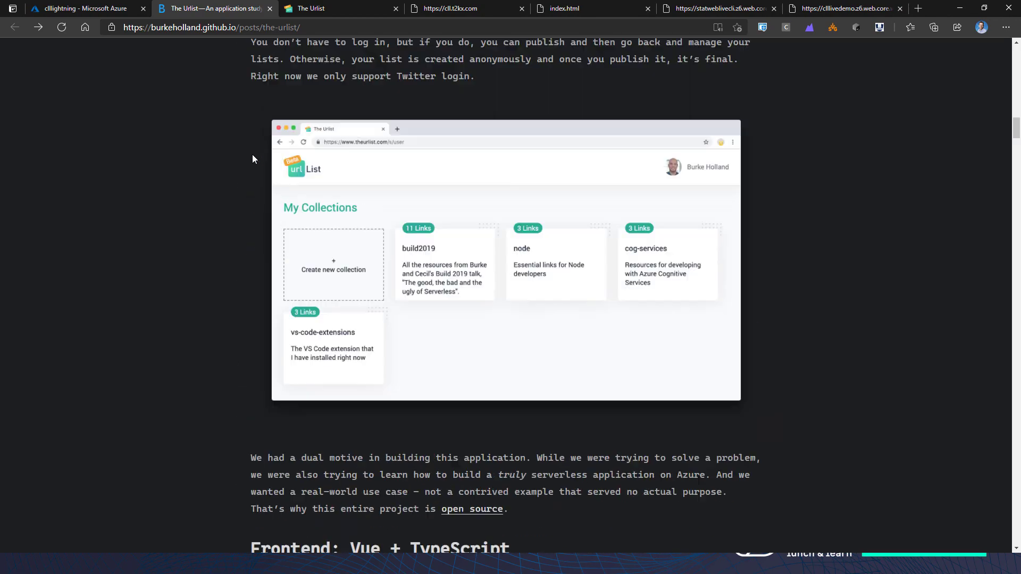
scroll(252, 155, "up", 10)
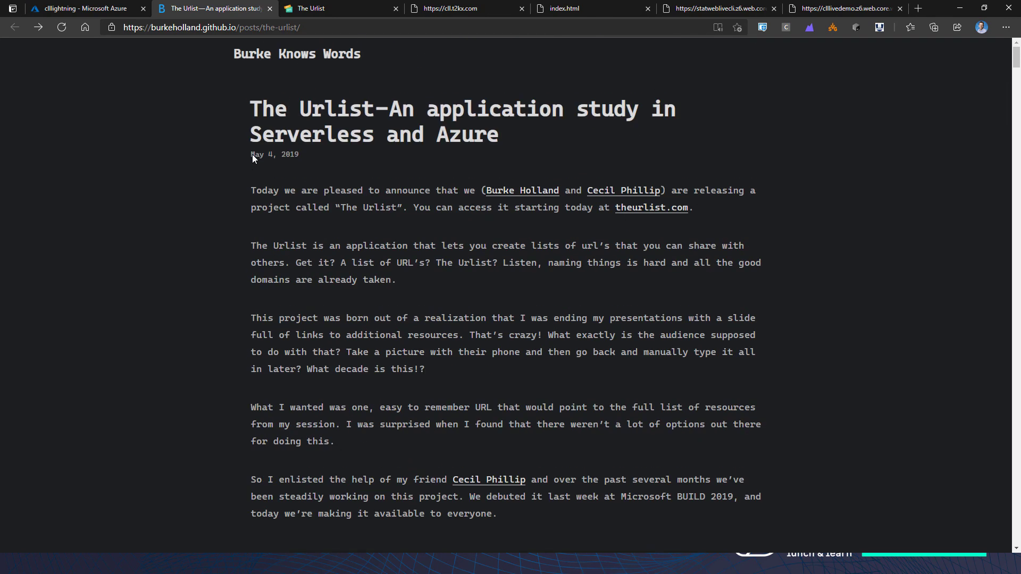